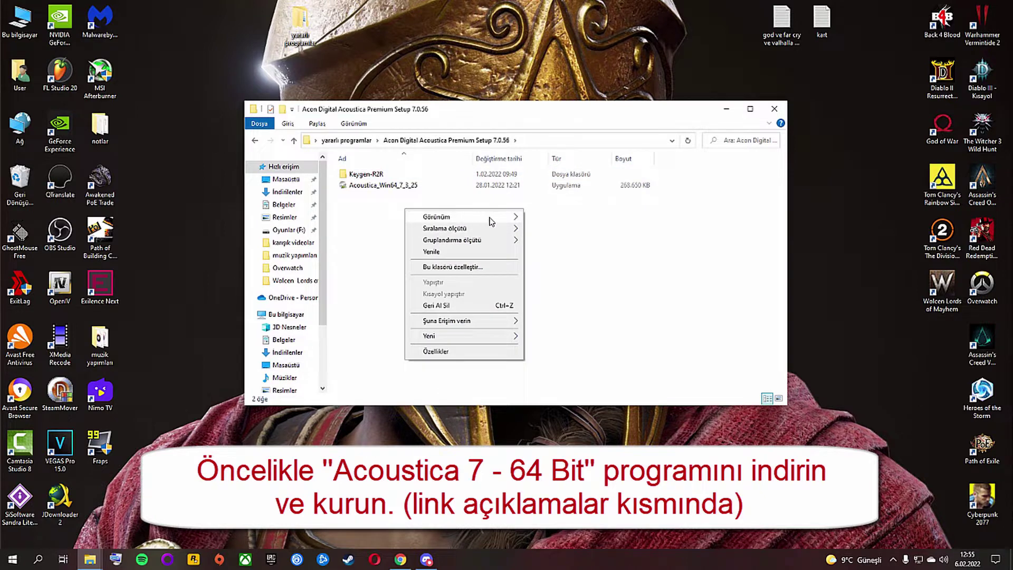
Switch the folder to an icon view, run the Acoustica_Win64_7_3_25 installer and allow it to make changes to the device
{"action": "mouse_move", "coordinate": [490, 221]}
{"action": "left_click", "coordinate": [560, 228]}
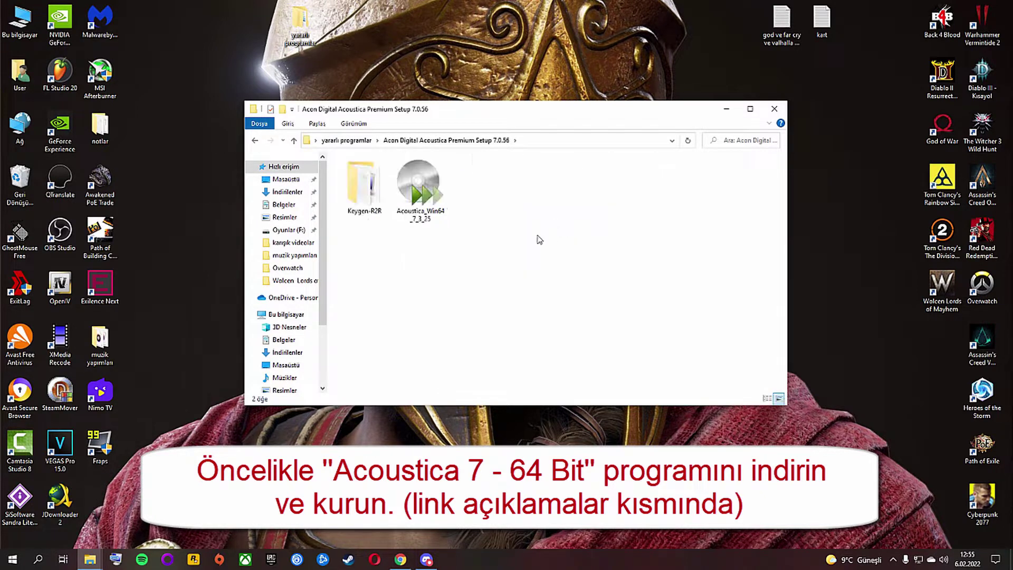
{"action": "left_click", "coordinate": [428, 219]}
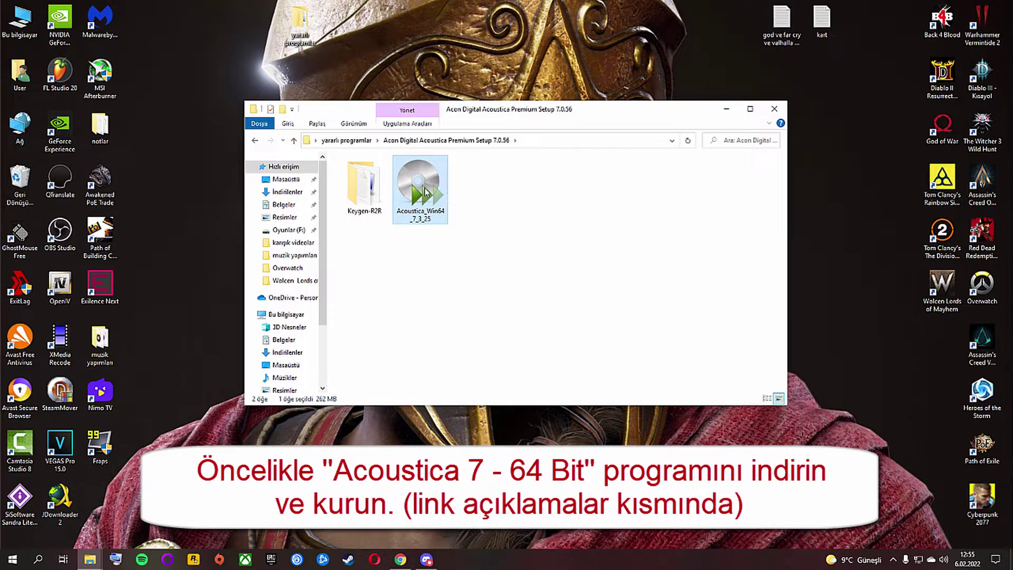
{"action": "double_click", "coordinate": [427, 191]}
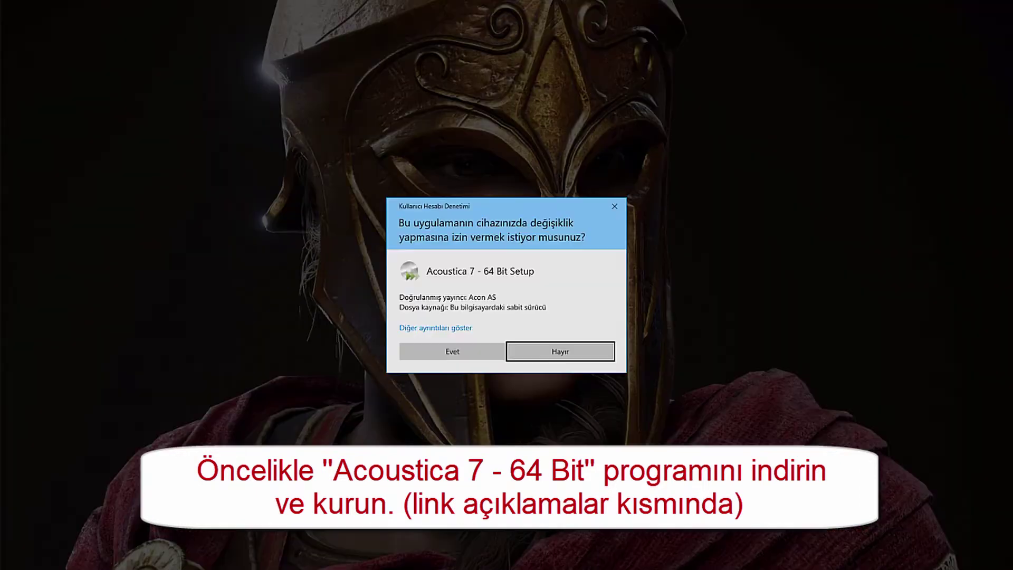
{"action": "left_click", "coordinate": [455, 348]}
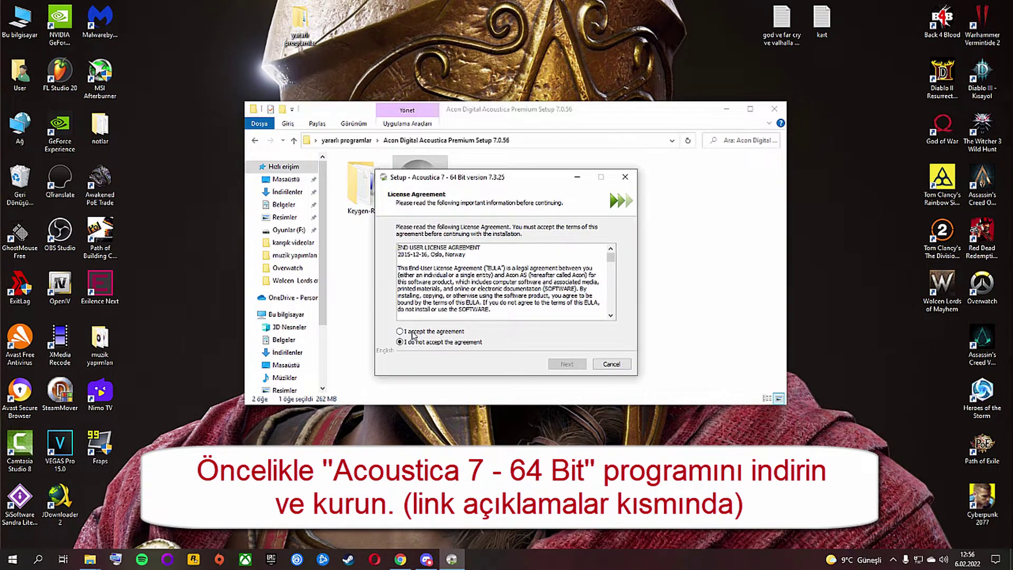
Accept the license agreement and keep the default install folder, full installation and default VST plug-in folder
{"action": "left_click", "coordinate": [413, 333]}
{"action": "left_click", "coordinate": [558, 364]}
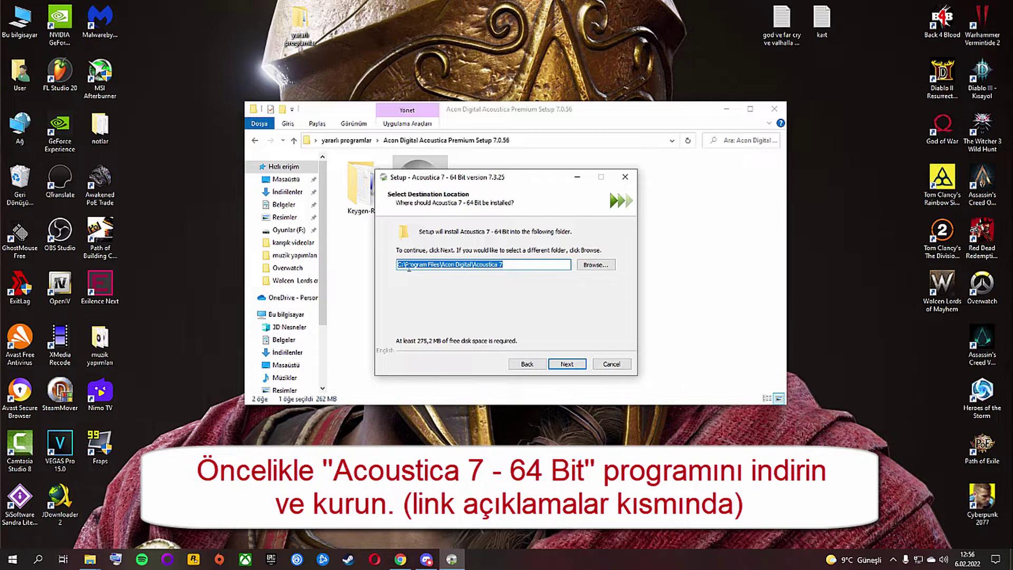
{"action": "left_click", "coordinate": [566, 365]}
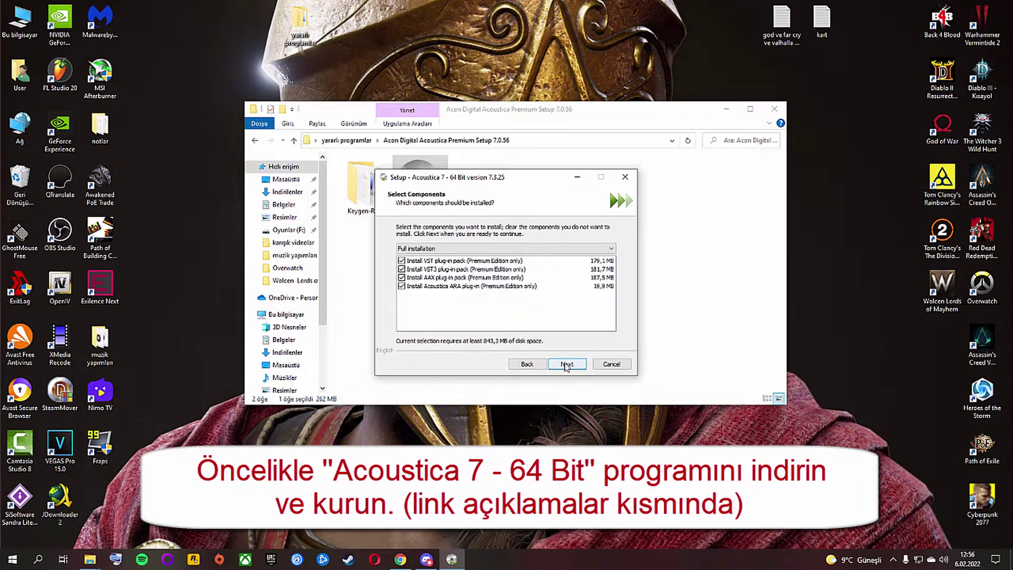
{"action": "left_click", "coordinate": [568, 367]}
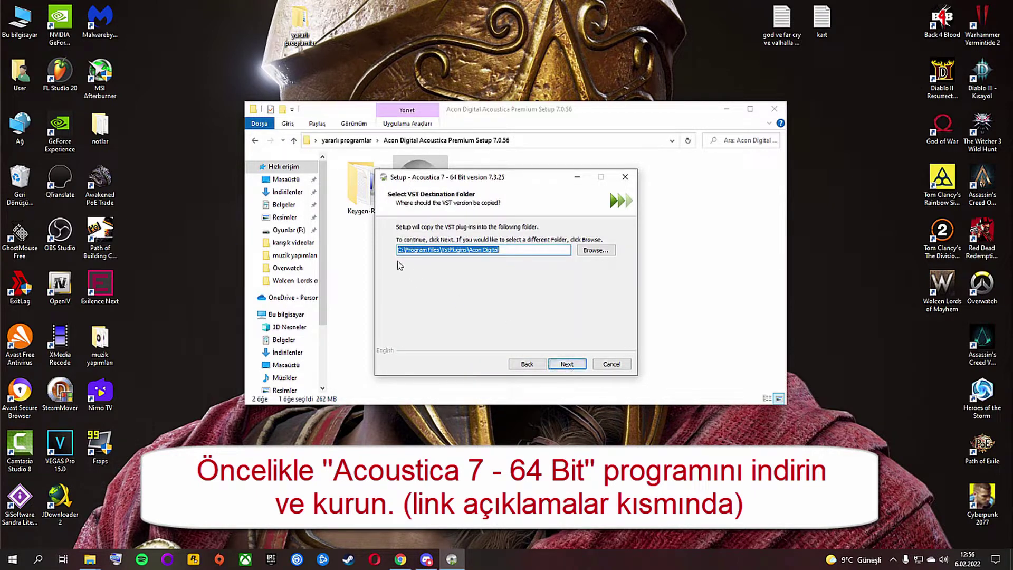
{"action": "left_click", "coordinate": [568, 364]}
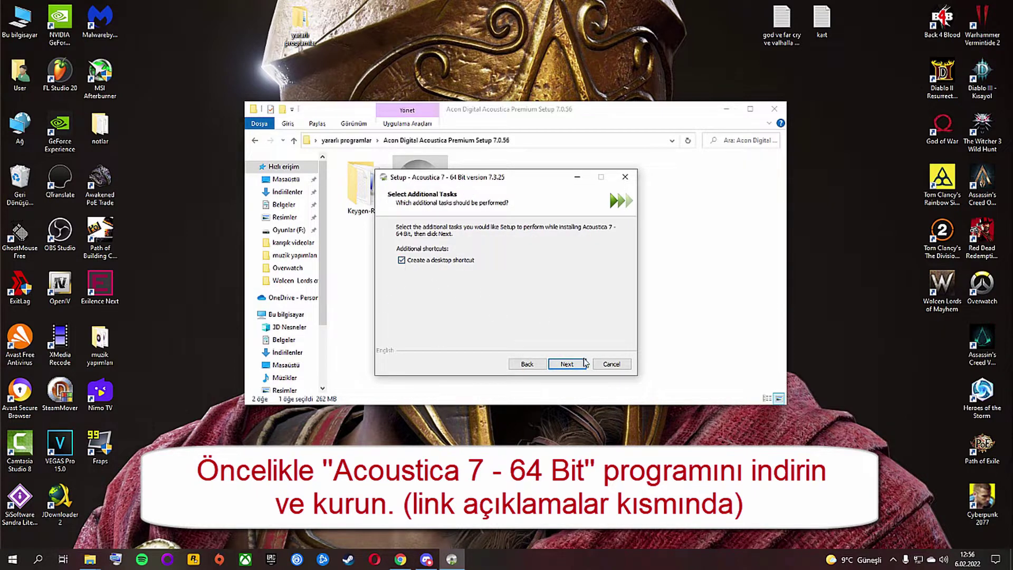
Install Acoustica 7 with a desktop shortcut and finish the setup without launching the program
{"action": "left_click", "coordinate": [568, 364]}
{"action": "left_click", "coordinate": [583, 365]}
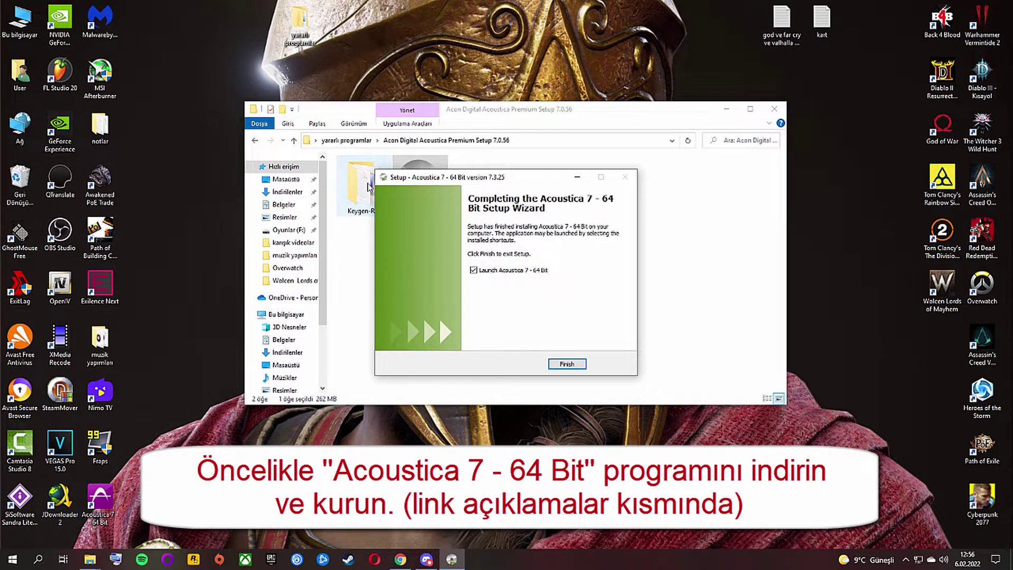
{"action": "left_click", "coordinate": [473, 270]}
{"action": "left_click", "coordinate": [562, 369]}
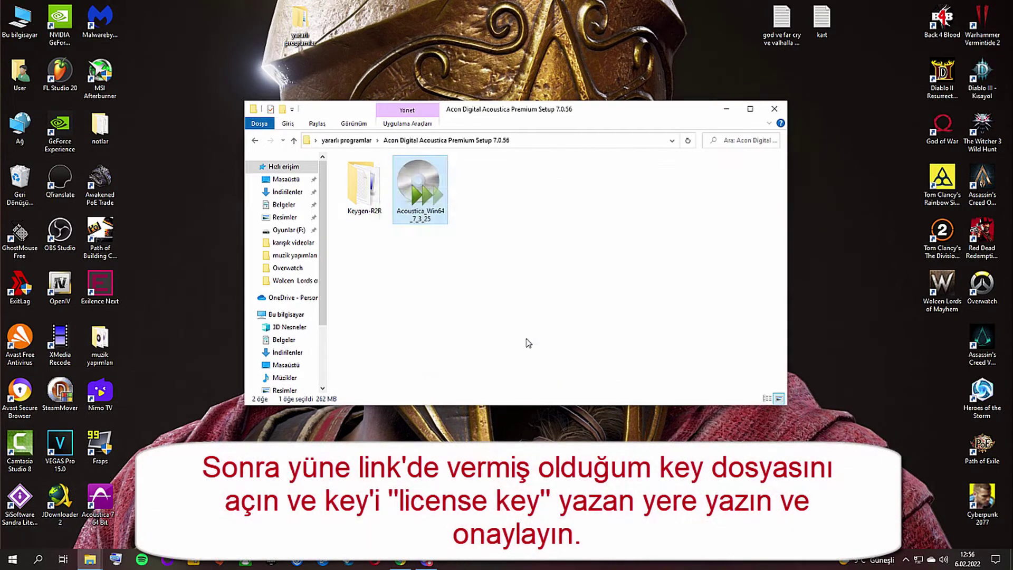
Open the R2R text file in the Keygen-R2R folder for the license key, and close the file and folder windows
{"action": "double_click", "coordinate": [367, 211]}
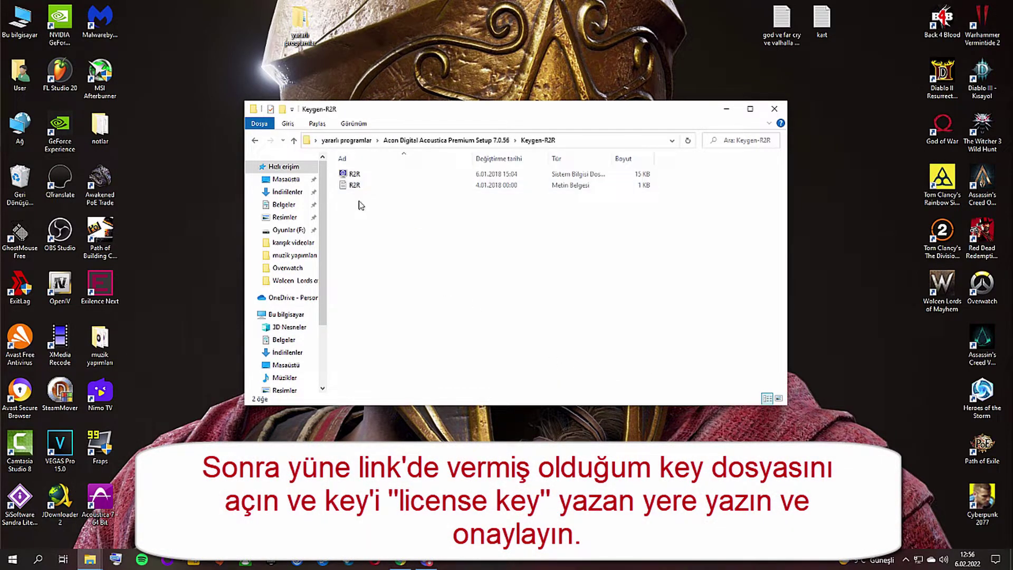
{"action": "left_click_drag", "start_coordinate": [365, 217], "coordinate": [349, 191]}
{"action": "left_click", "coordinate": [349, 195]}
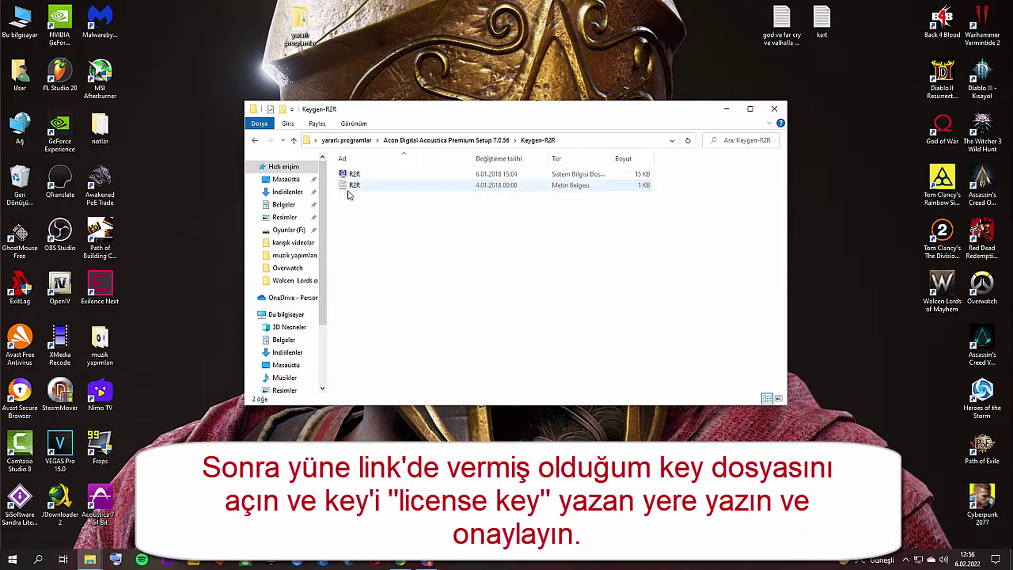
{"action": "double_click", "coordinate": [350, 185]}
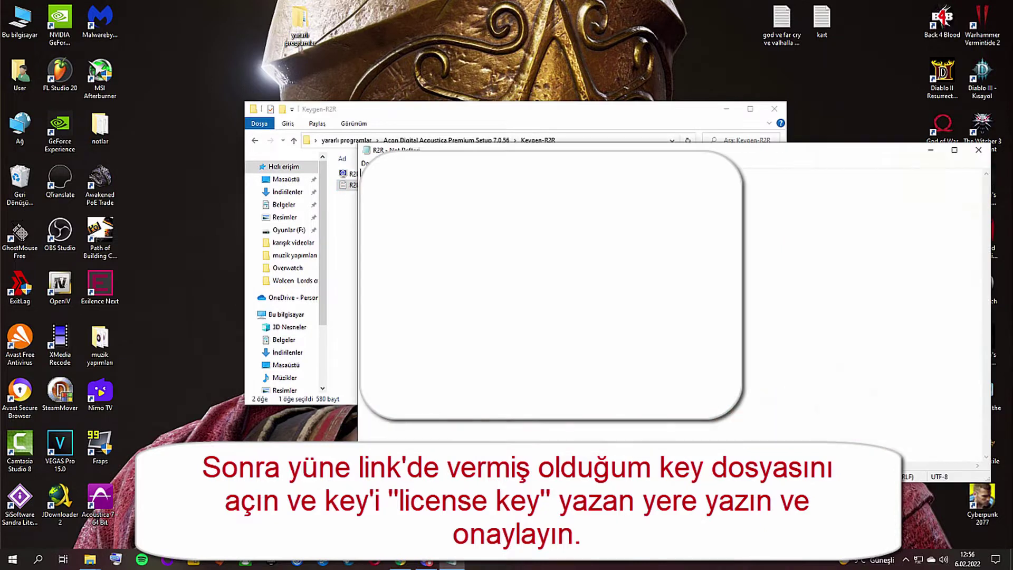
{"action": "key", "text": "alt+F4"}
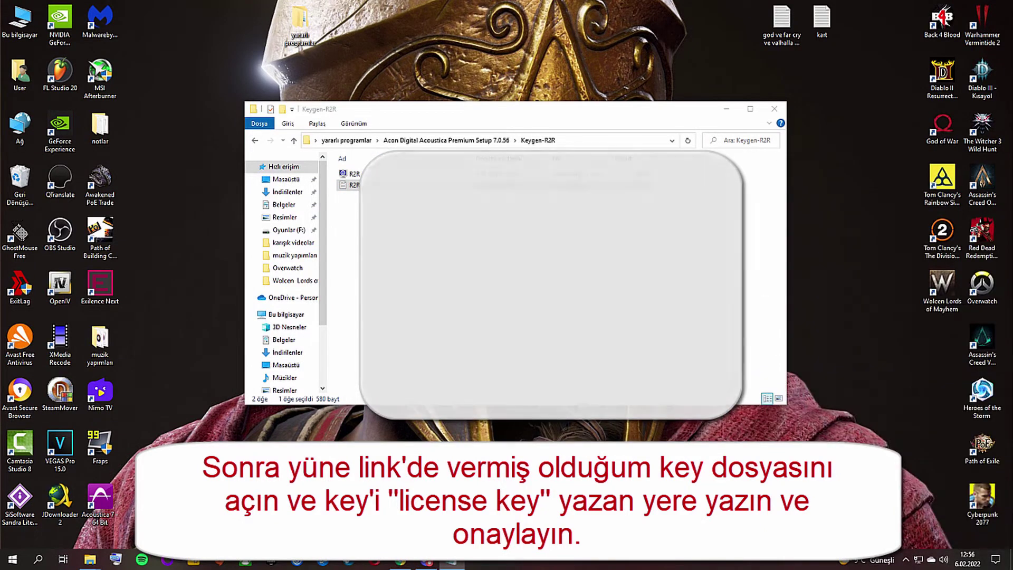
{"action": "left_click", "coordinate": [770, 117]}
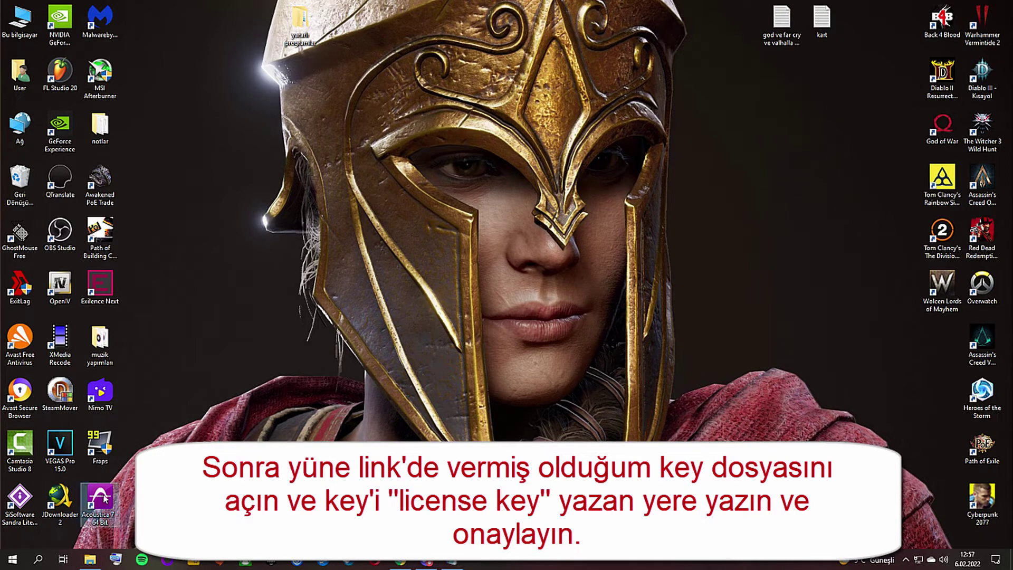
Launch Acoustica 7 from the desktop, paste the license key into the License key field and authorize the program
{"action": "double_click", "coordinate": [100, 499]}
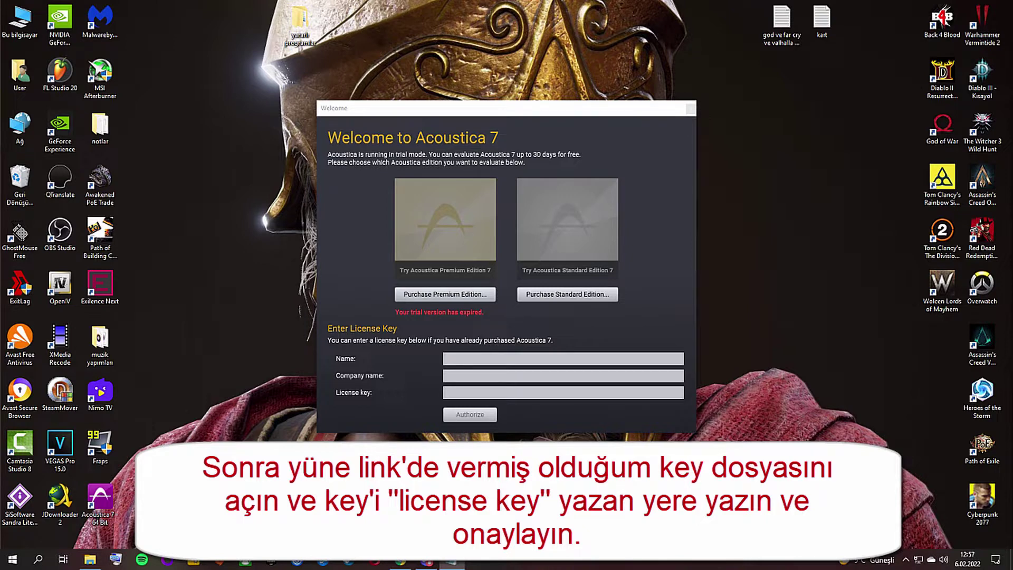
{"action": "left_click", "coordinate": [466, 393]}
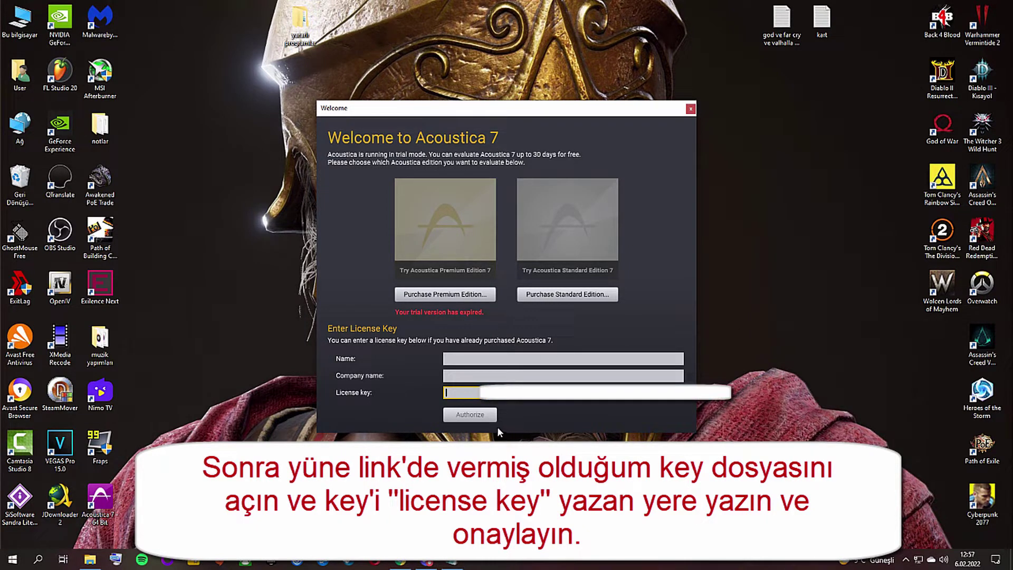
{"action": "key", "text": "ctrl+v"}
{"action": "left_click", "coordinate": [470, 415]}
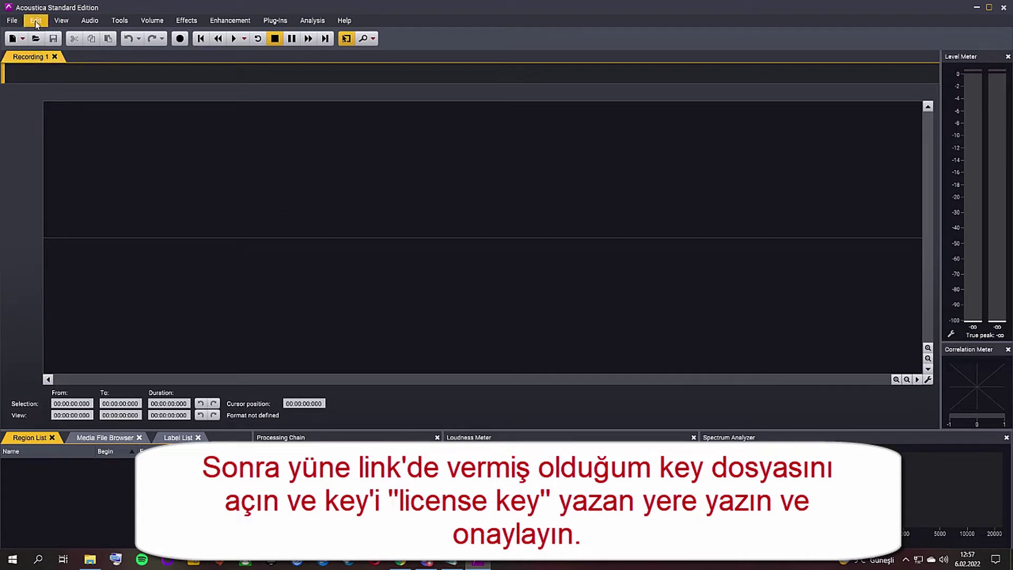
{"action": "left_click", "coordinate": [120, 22]}
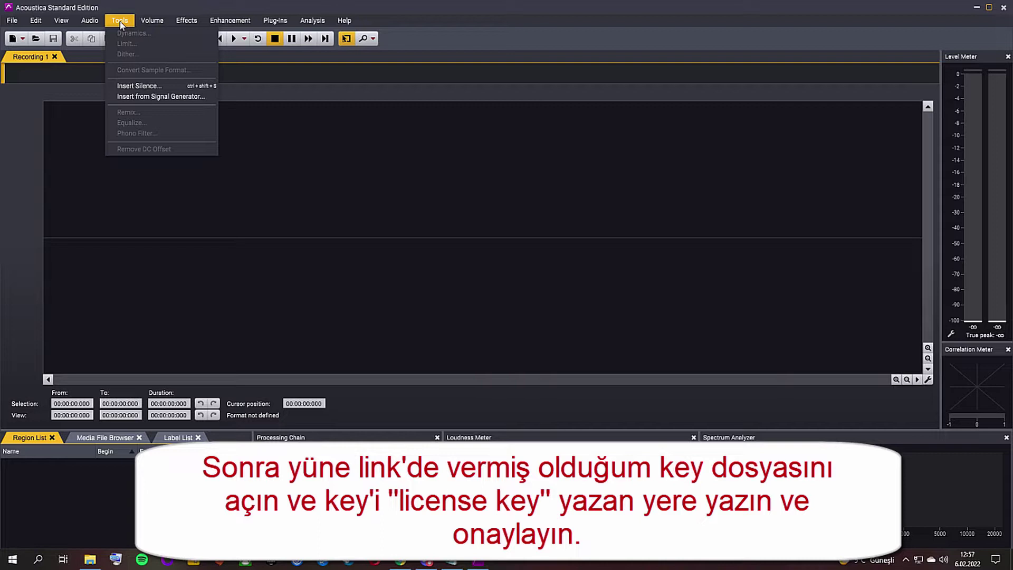
{"action": "left_click", "coordinate": [12, 20]}
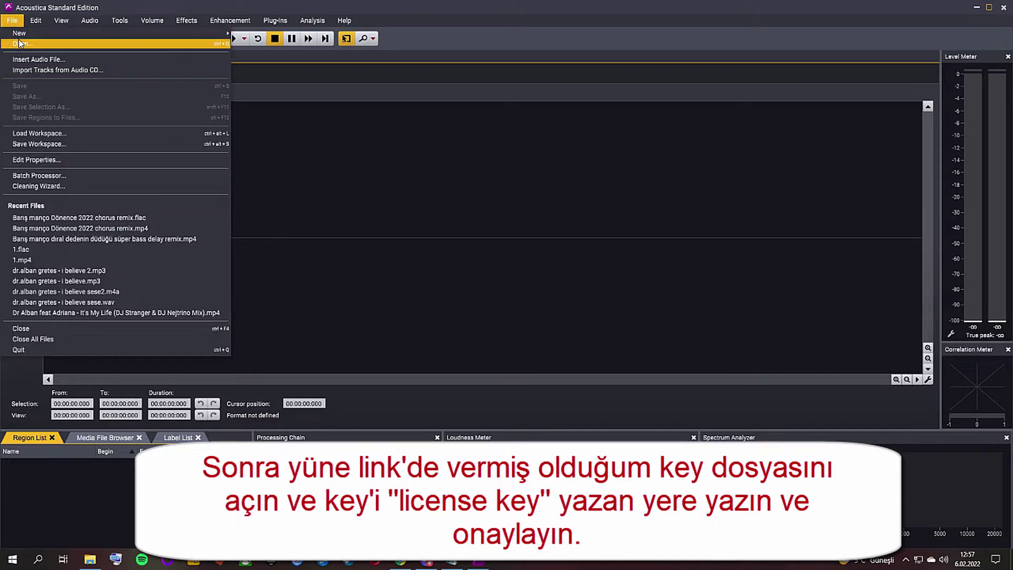
{"action": "left_click", "coordinate": [15, 22]}
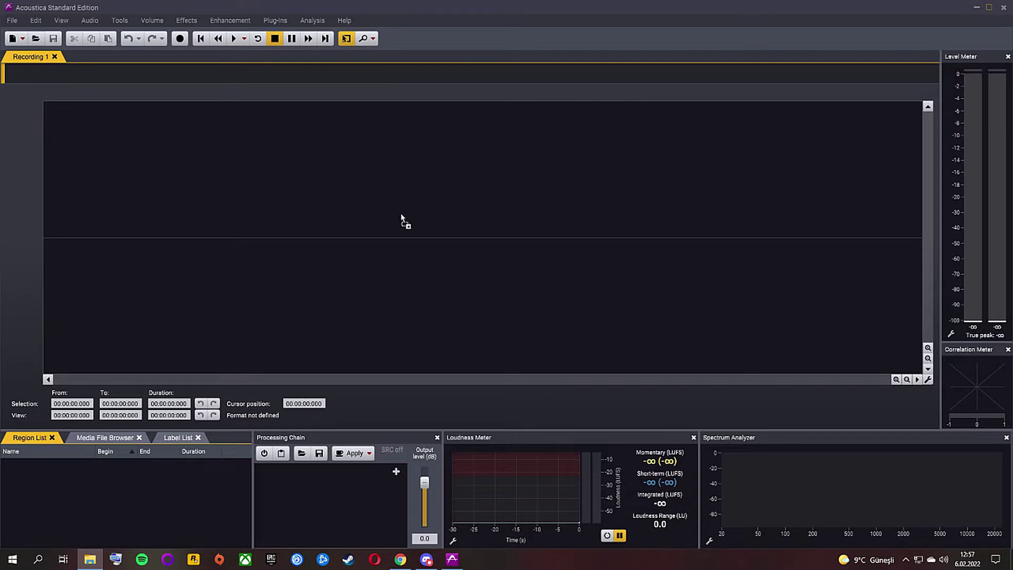
Load the file "Mükemmel arapça şarkı (disco tarzı).mp4" into the editor and open the Remix tool for it
{"action": "left_click_drag", "start_coordinate": [401, 213], "coordinate": [400, 217]}
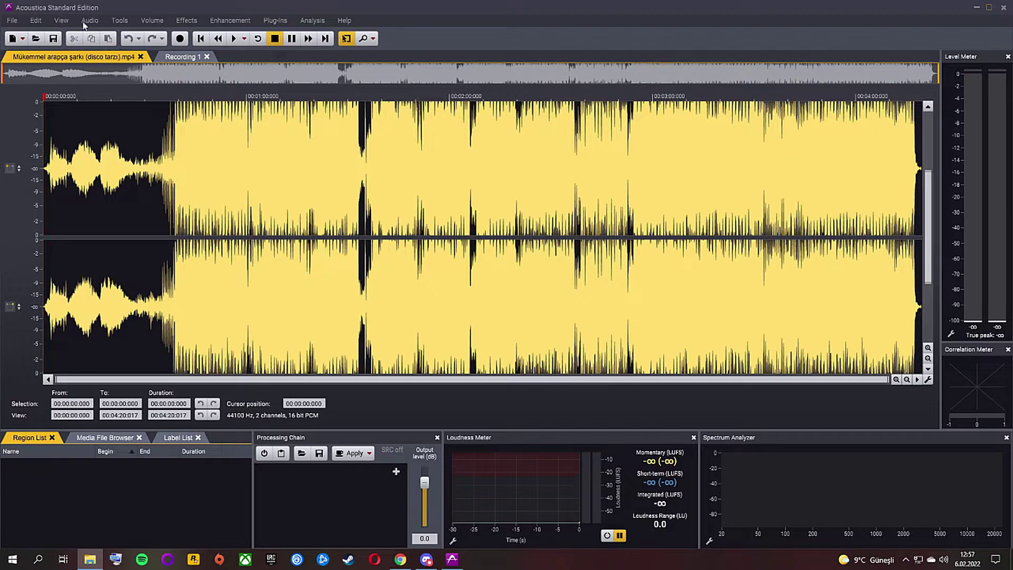
{"action": "left_click", "coordinate": [87, 21]}
{"action": "left_click", "coordinate": [120, 20]}
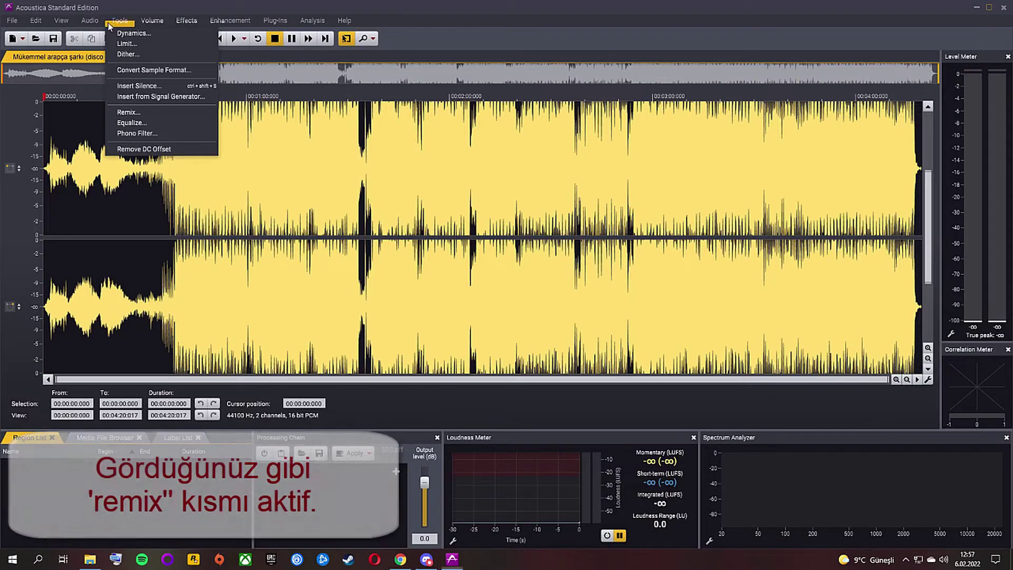
{"action": "left_click", "coordinate": [132, 112]}
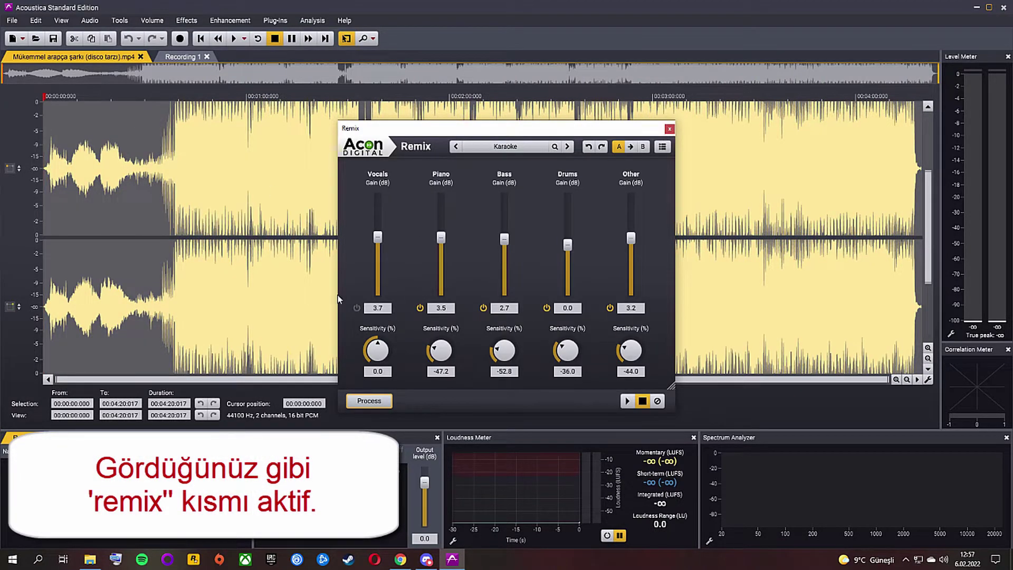
Place the playback cursor at about 00:00:41, lower the output level to about -18.1 dB and start the Remix preview
{"action": "left_click", "coordinate": [182, 98]}
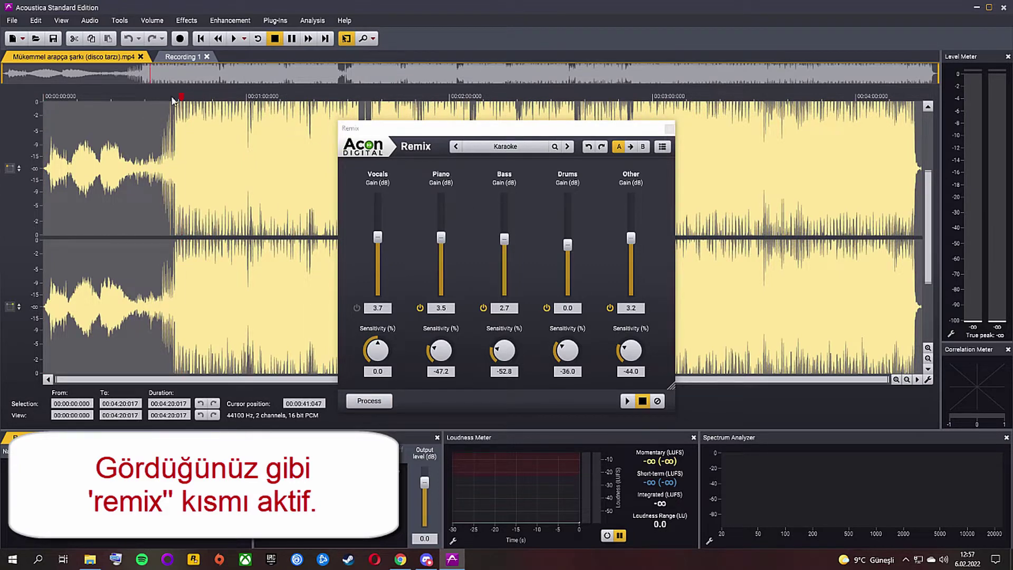
{"action": "left_click_drag", "start_coordinate": [425, 487], "coordinate": [423, 505]}
{"action": "left_click", "coordinate": [627, 401]}
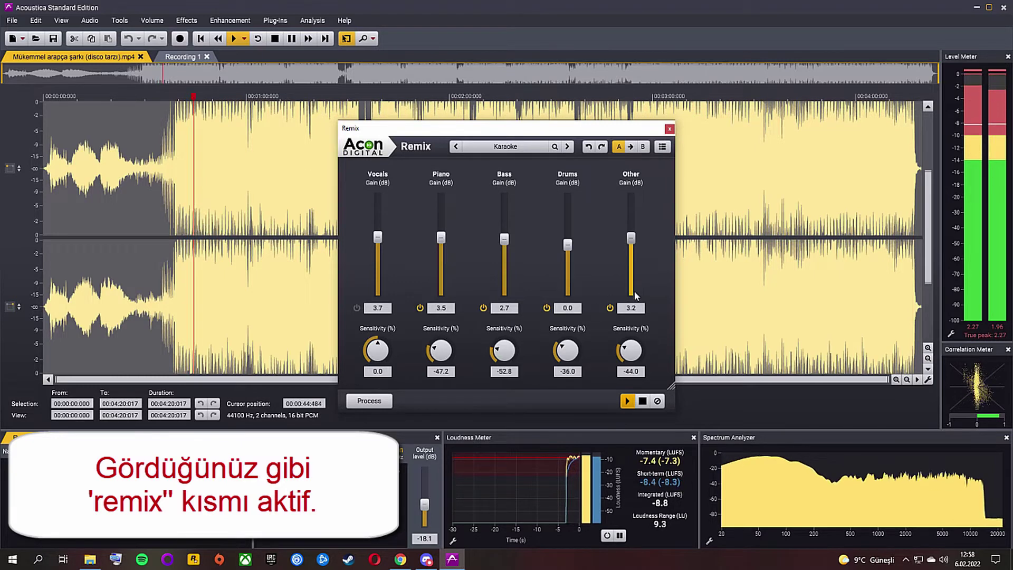
Switch off the Bass, Other and Drums stems during the Remix preview and raise the output level to about -10.3 dB
{"action": "left_click", "coordinate": [481, 308]}
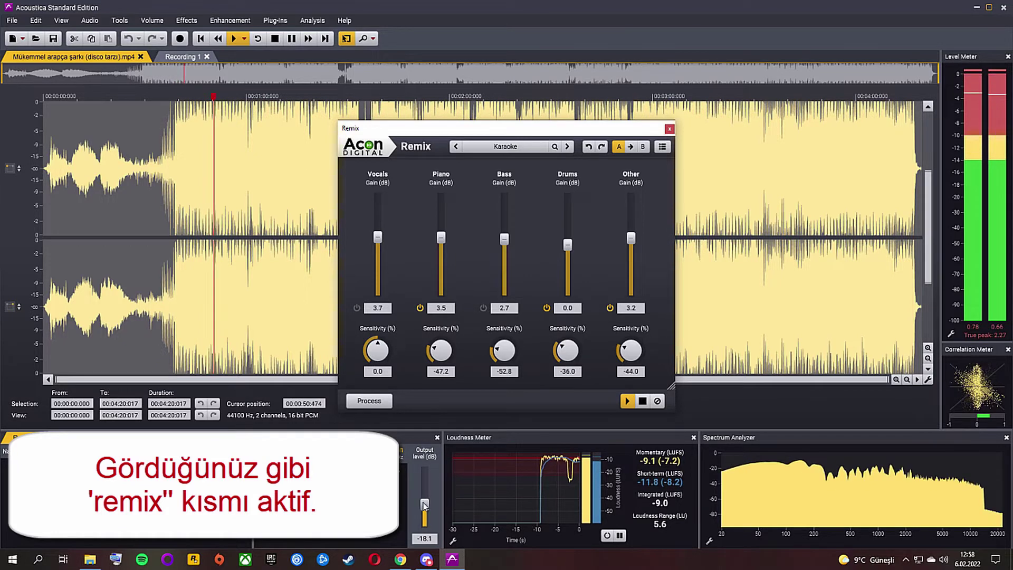
{"action": "left_click_drag", "start_coordinate": [424, 505], "coordinate": [425, 495]}
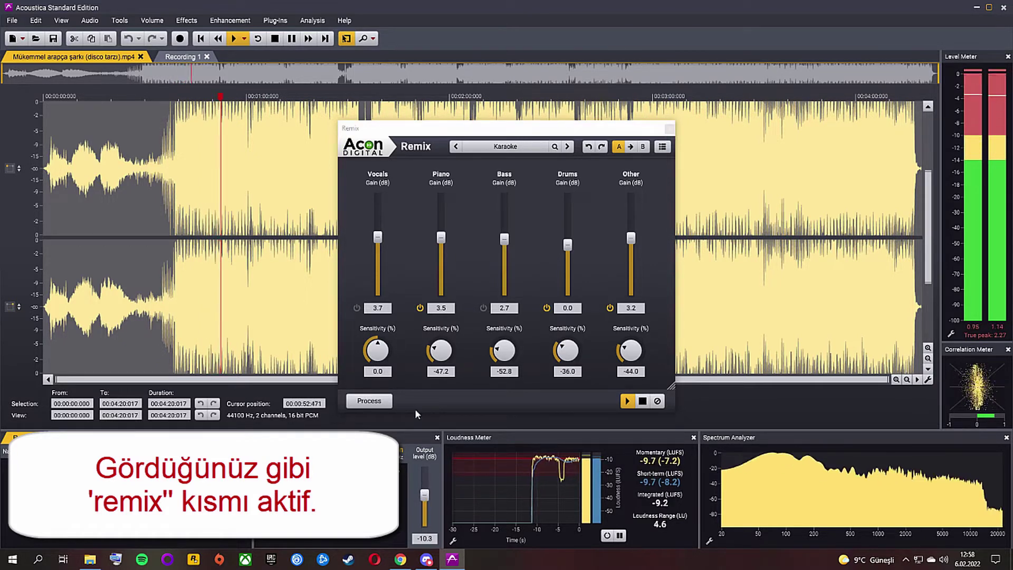
{"action": "left_click", "coordinate": [360, 310]}
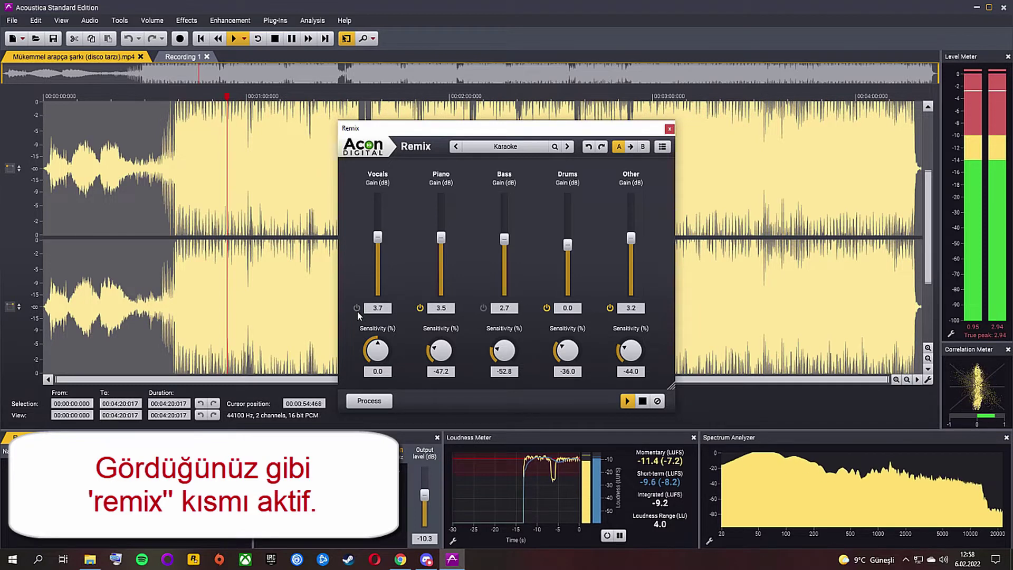
{"action": "left_click", "coordinate": [611, 308]}
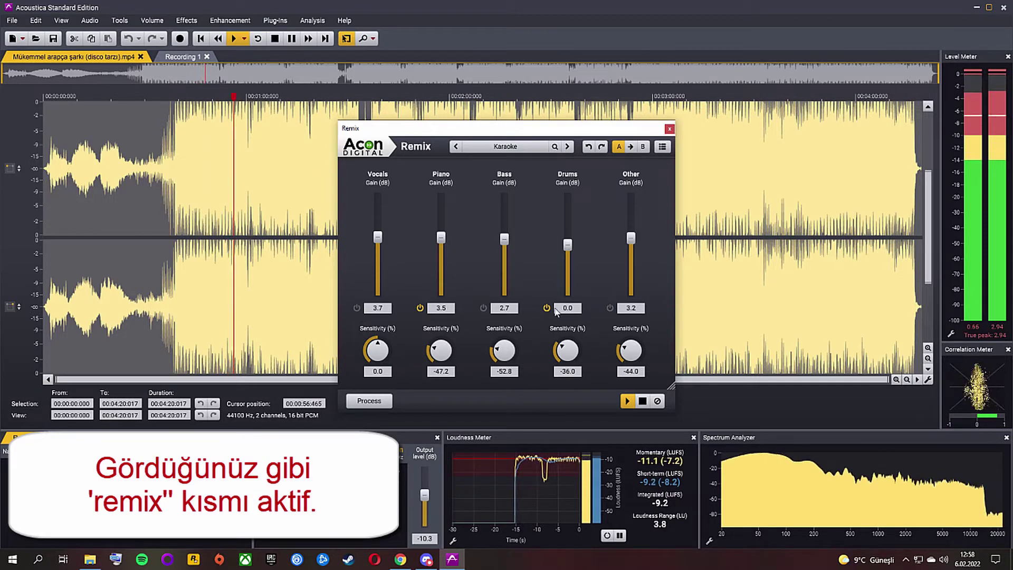
Audition the Bass and Other stems by switching them on and switching the Piano stem off
{"action": "left_click", "coordinate": [483, 307]}
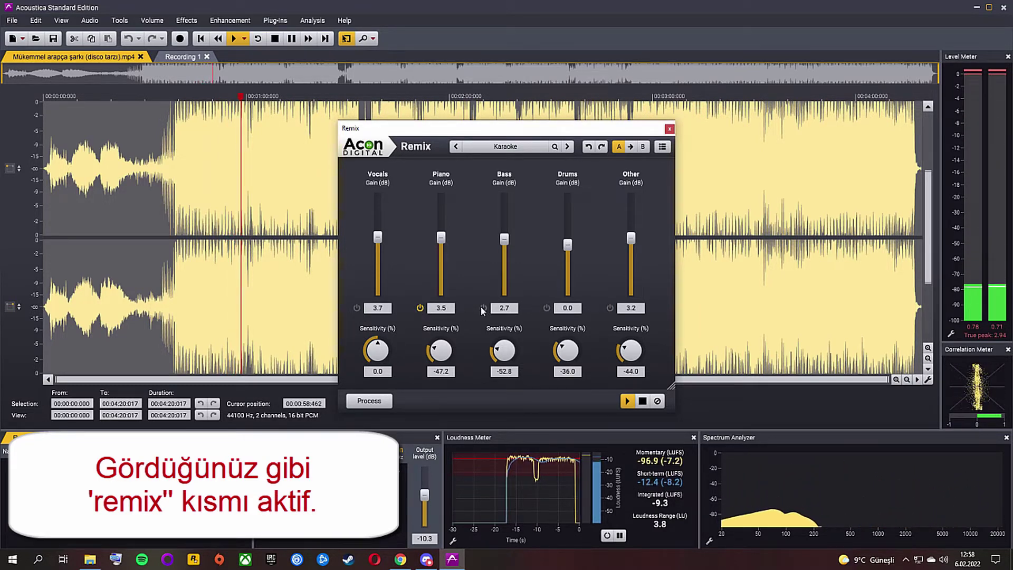
{"action": "left_click", "coordinate": [420, 308]}
{"action": "left_click", "coordinate": [610, 309]}
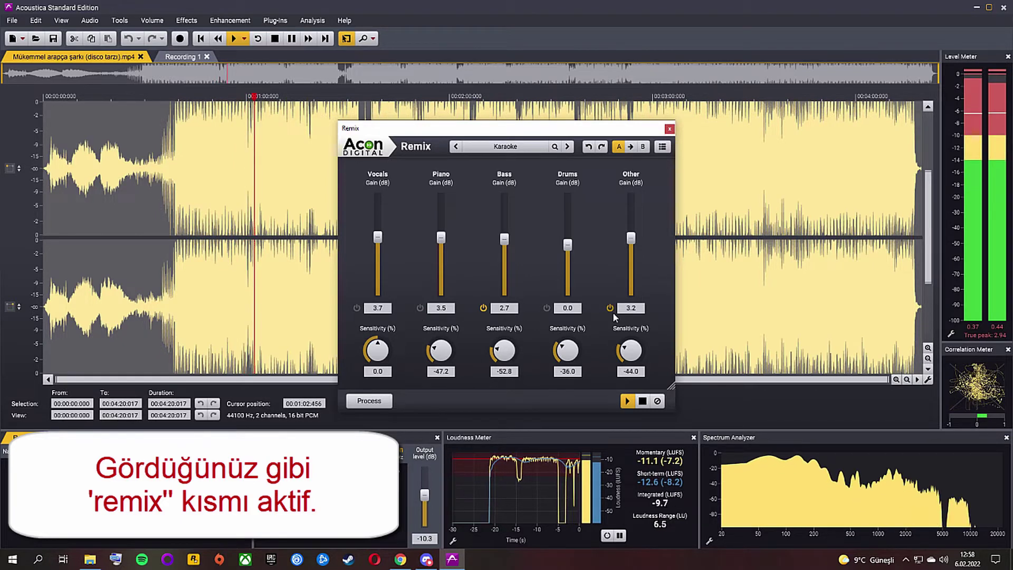
Isolate the vocals by enabling Vocals and switching off Bass and Other, and set the Vocals sensitivity to about -43.2%
{"action": "left_click", "coordinate": [357, 308]}
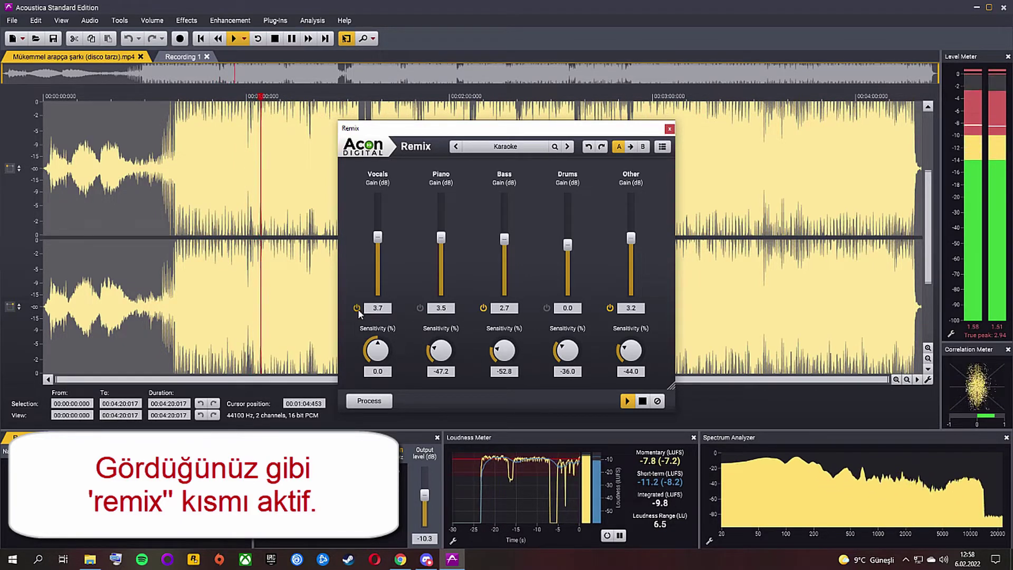
{"action": "left_click", "coordinate": [483, 308]}
{"action": "left_click", "coordinate": [610, 308]}
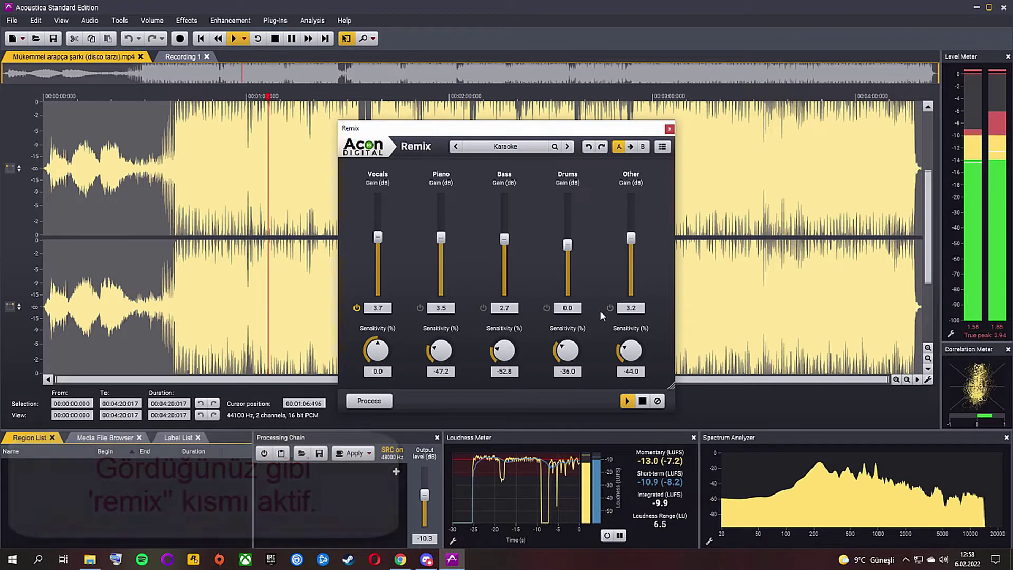
{"action": "left_click_drag", "start_coordinate": [378, 351], "coordinate": [385, 372]}
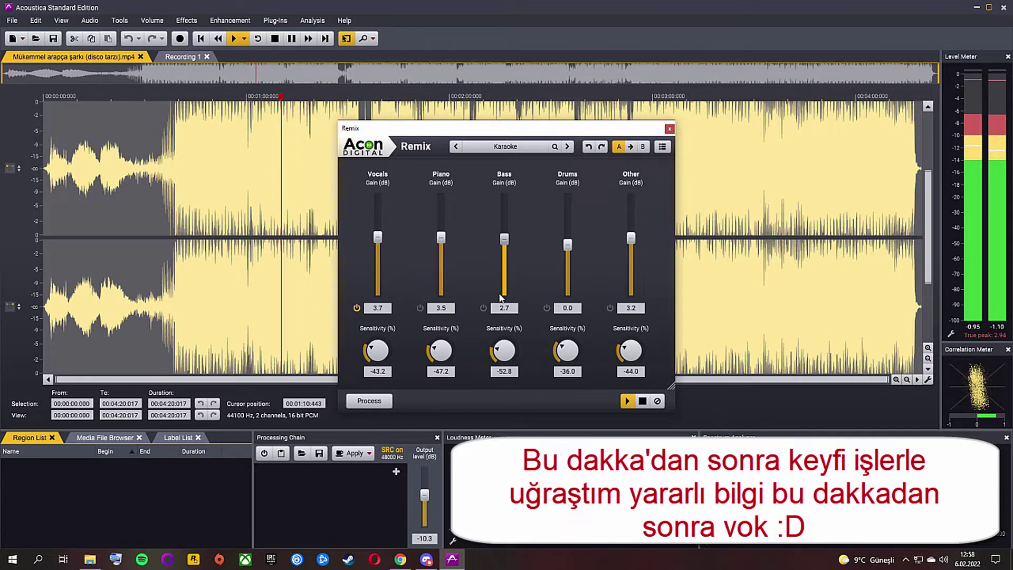
Leave only the Vocals stem off in Remix and set the gains to about Piano 5.0, Bass 4.5, Drums 5.0 and Other 6.7 dB
{"action": "left_click", "coordinate": [610, 308]}
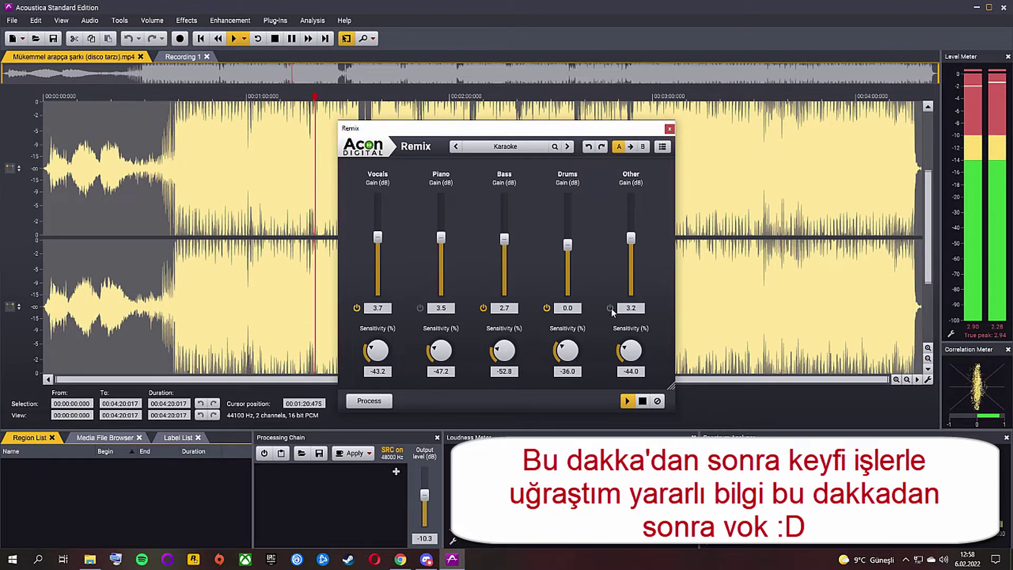
{"action": "left_click", "coordinate": [418, 309]}
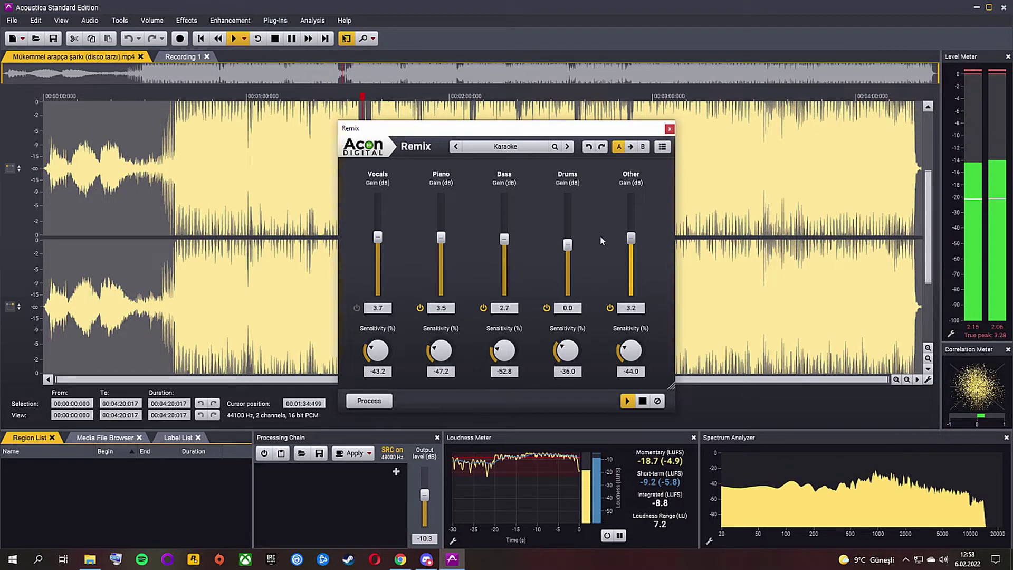
{"action": "left_click_drag", "start_coordinate": [631, 238], "coordinate": [632, 230]}
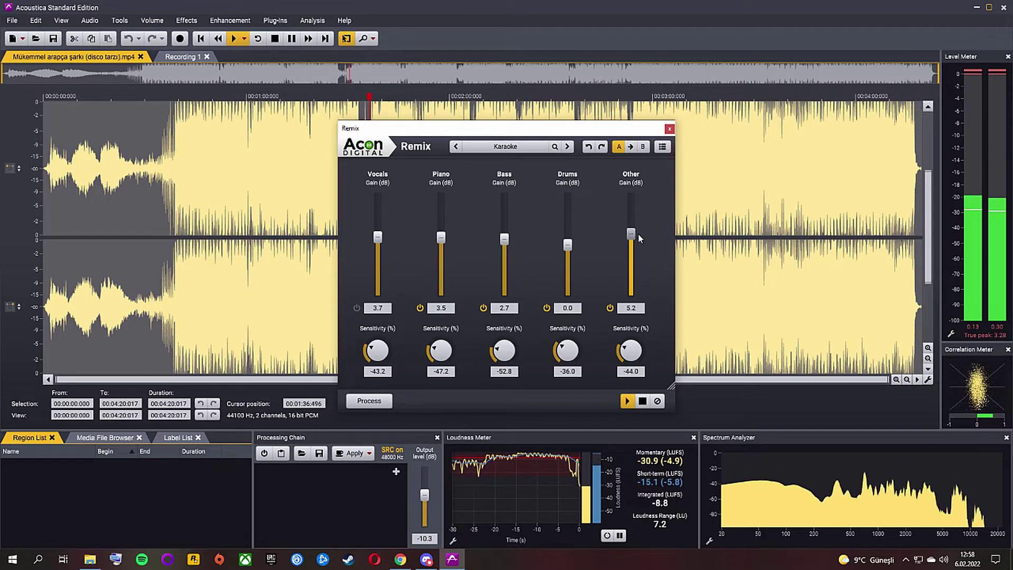
{"action": "left_click_drag", "start_coordinate": [441, 237], "coordinate": [504, 233]}
{"action": "left_click_drag", "start_coordinate": [567, 245], "coordinate": [569, 238]}
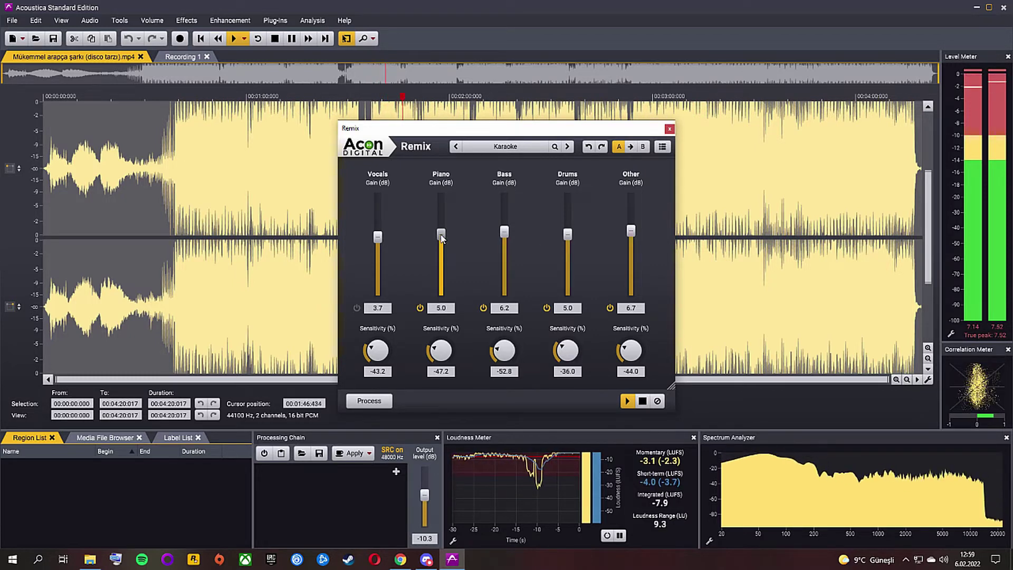
{"action": "left_click_drag", "start_coordinate": [505, 232], "coordinate": [504, 236]}
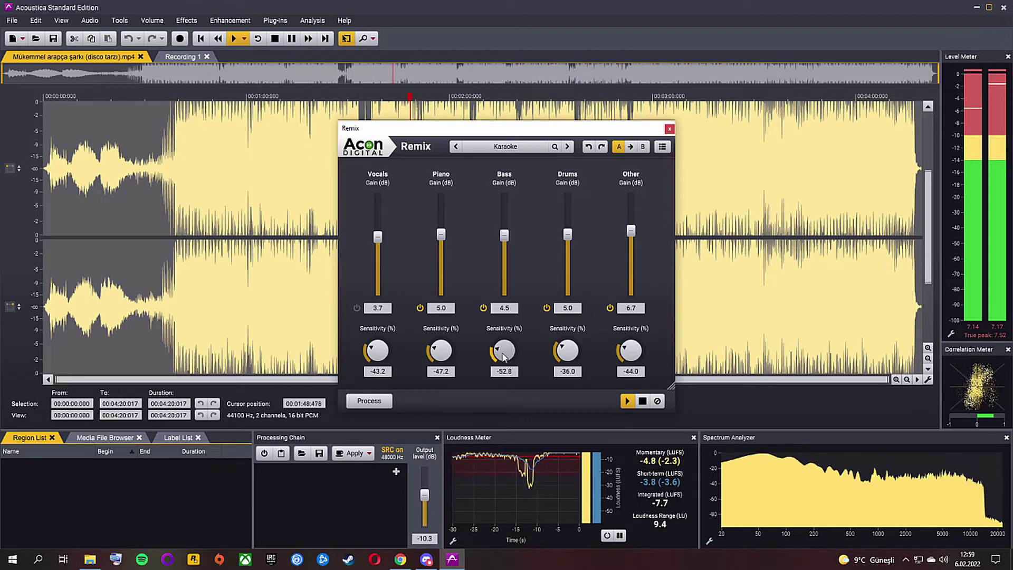
Set the stem sensitivities to about -32.0% for Bass, -28.0% for Drums and -37.6% for Other
{"action": "left_click_drag", "start_coordinate": [504, 358], "coordinate": [508, 339]}
{"action": "left_click_drag", "start_coordinate": [567, 349], "coordinate": [568, 343]}
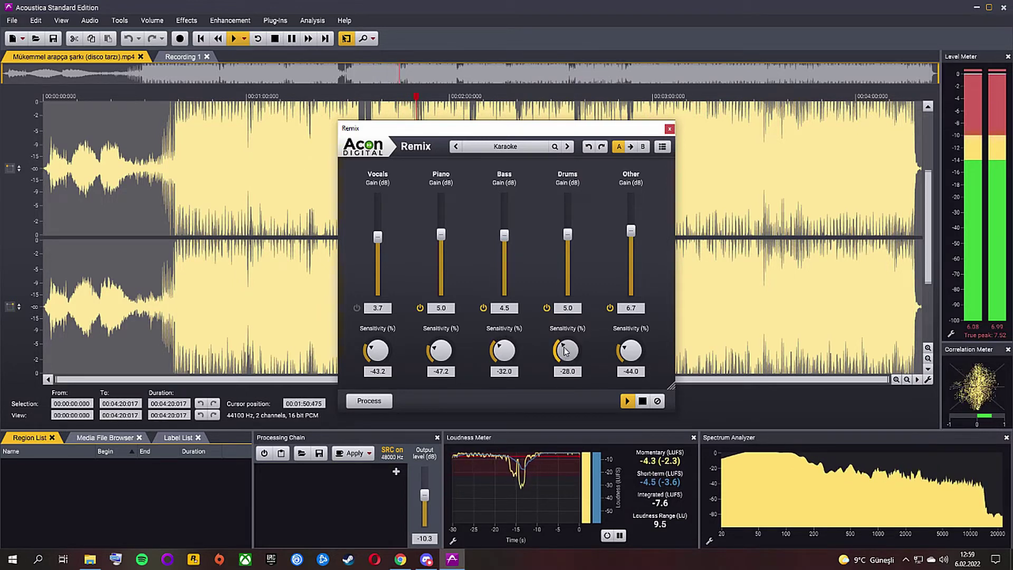
{"action": "left_click_drag", "start_coordinate": [631, 357], "coordinate": [632, 354]}
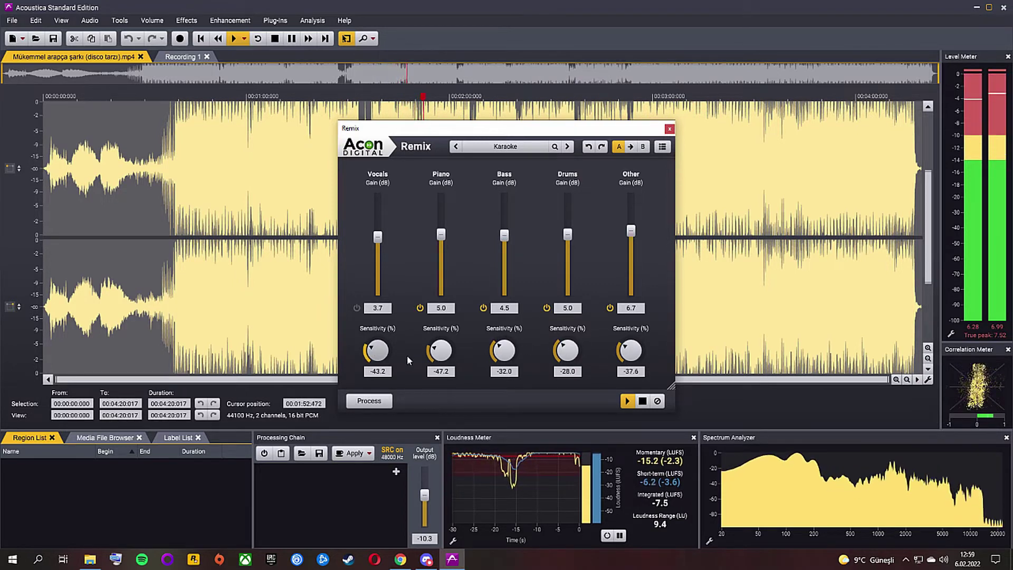
Compare the preview with Vocals briefly switched on, and process the remix with Vocals off
{"action": "left_click", "coordinate": [357, 309]}
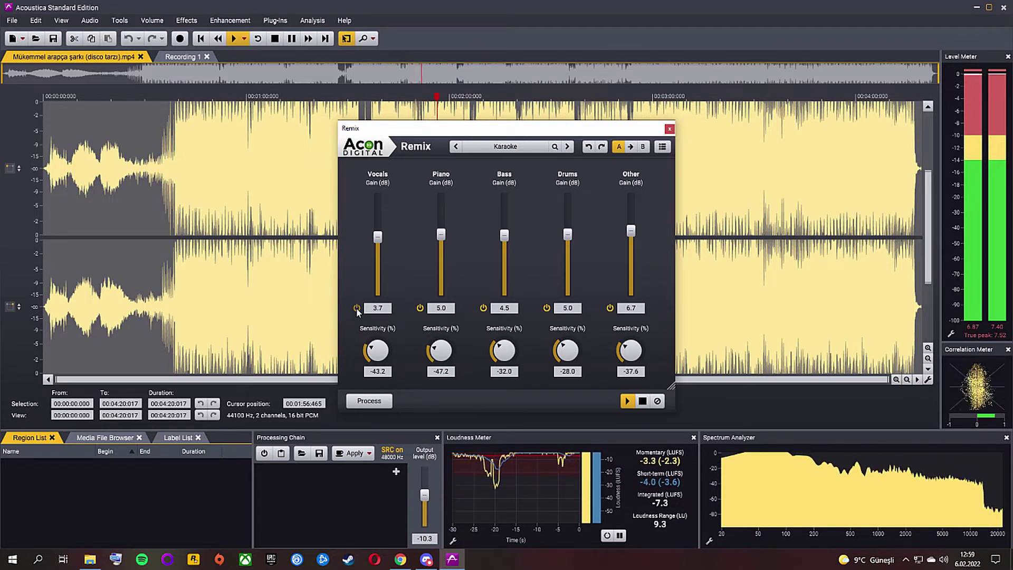
{"action": "left_click", "coordinate": [357, 308]}
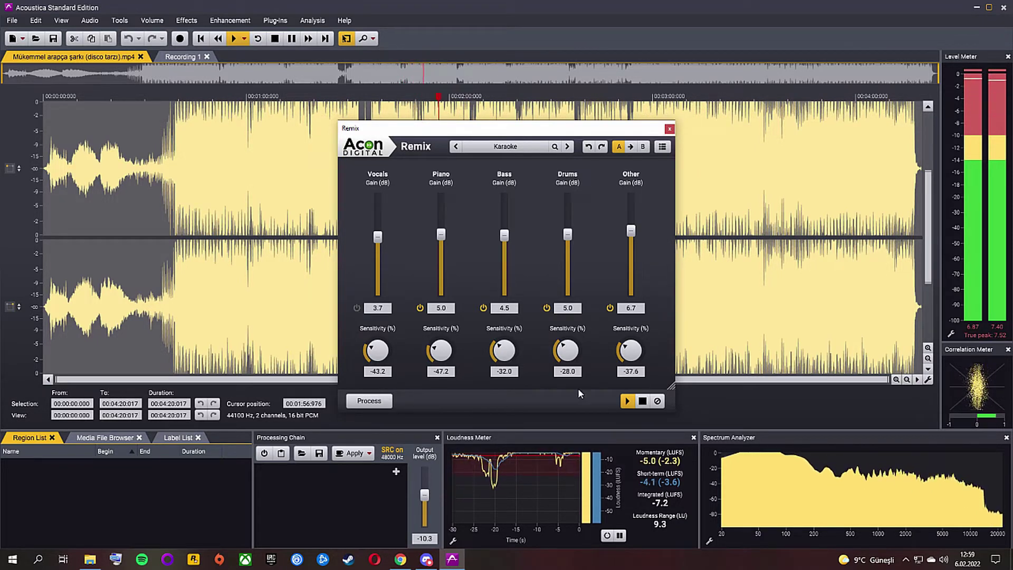
{"action": "left_click", "coordinate": [381, 405]}
Open the Reverb effect, start its preview and lower the output level to about -27.3 dB
{"action": "left_click", "coordinate": [152, 20]}
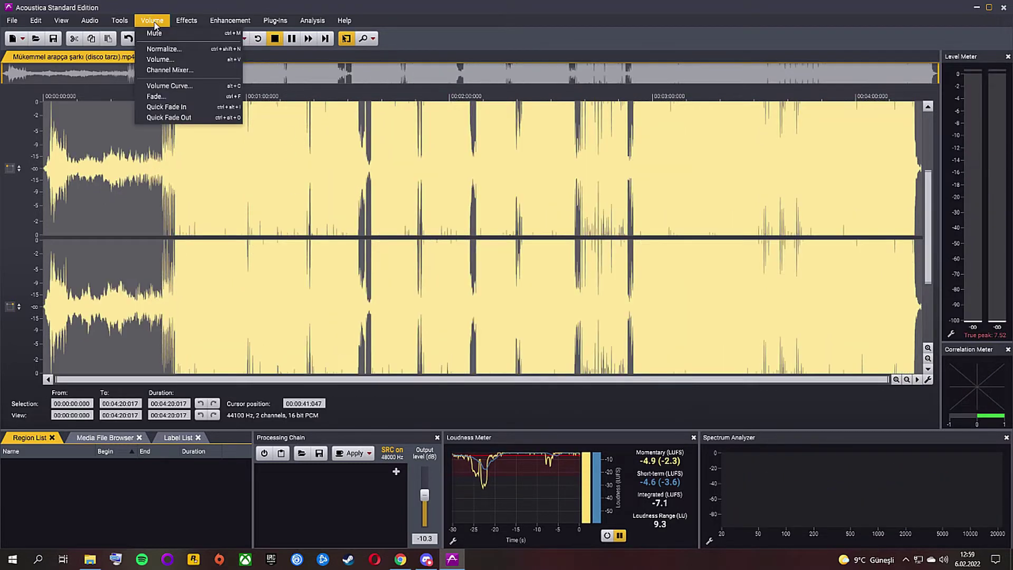
{"action": "left_click", "coordinate": [194, 33]}
{"action": "key", "text": "space"}
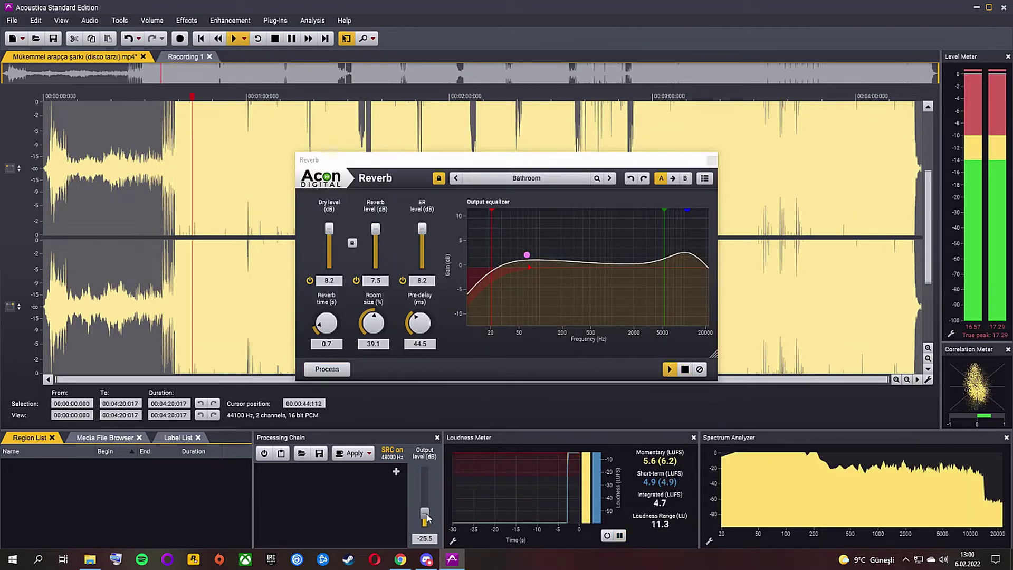
{"action": "left_click_drag", "start_coordinate": [425, 495], "coordinate": [426, 520]}
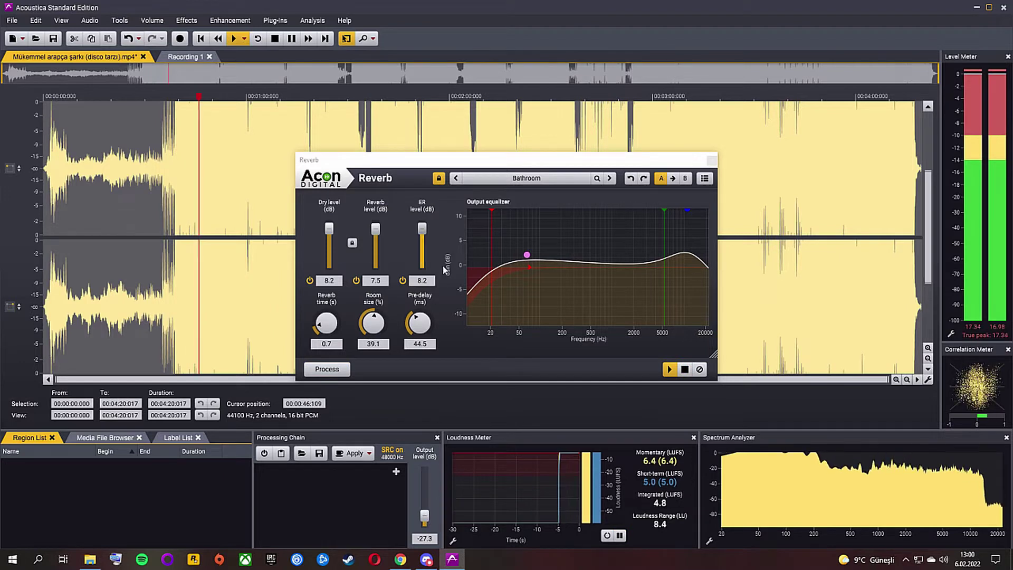
Try the Chamber ambience preset with room size 15.1% and reverb time 0.8 s, raising the output level to about -16.8 dB
{"action": "left_click", "coordinate": [610, 179]}
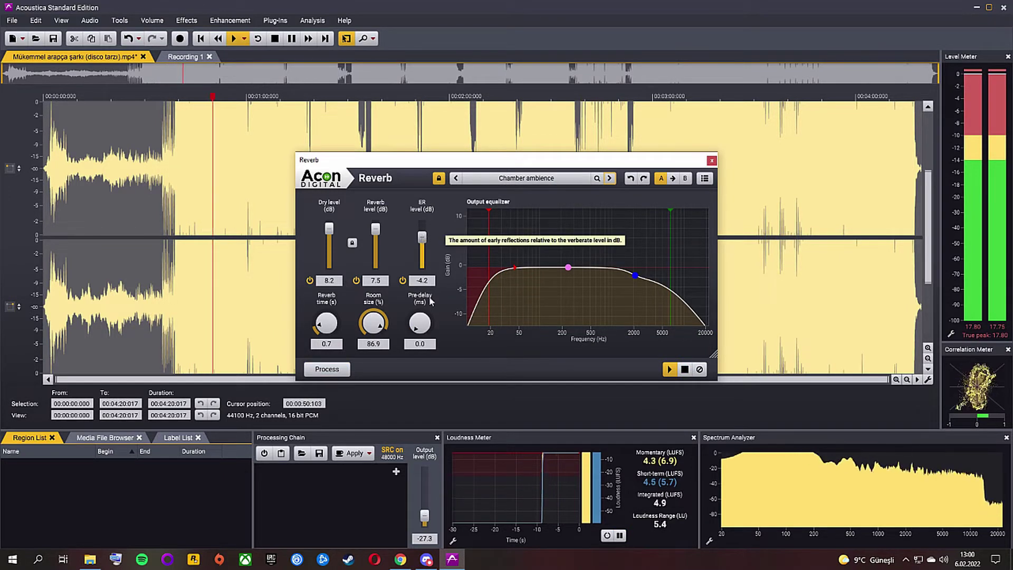
{"action": "left_click_drag", "start_coordinate": [426, 517], "coordinate": [425, 506]}
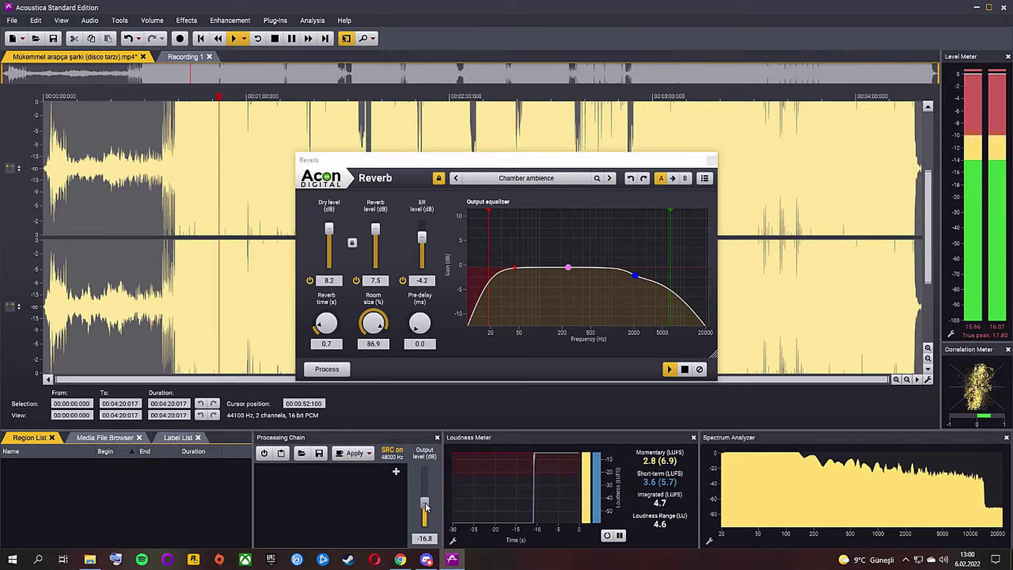
{"action": "left_click_drag", "start_coordinate": [373, 323], "coordinate": [383, 369]}
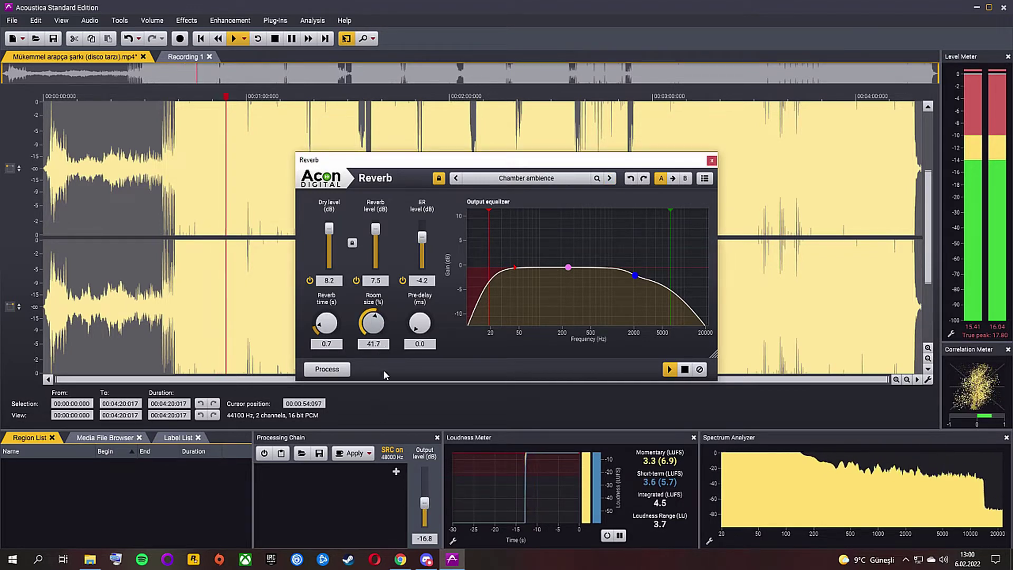
{"action": "mouse_move", "coordinate": [327, 323]}
{"action": "left_mouse_down"}
{"action": "mouse_move", "coordinate": [326, 315]}
{"action": "mouse_move", "coordinate": [326, 332]}
{"action": "left_mouse_up"}
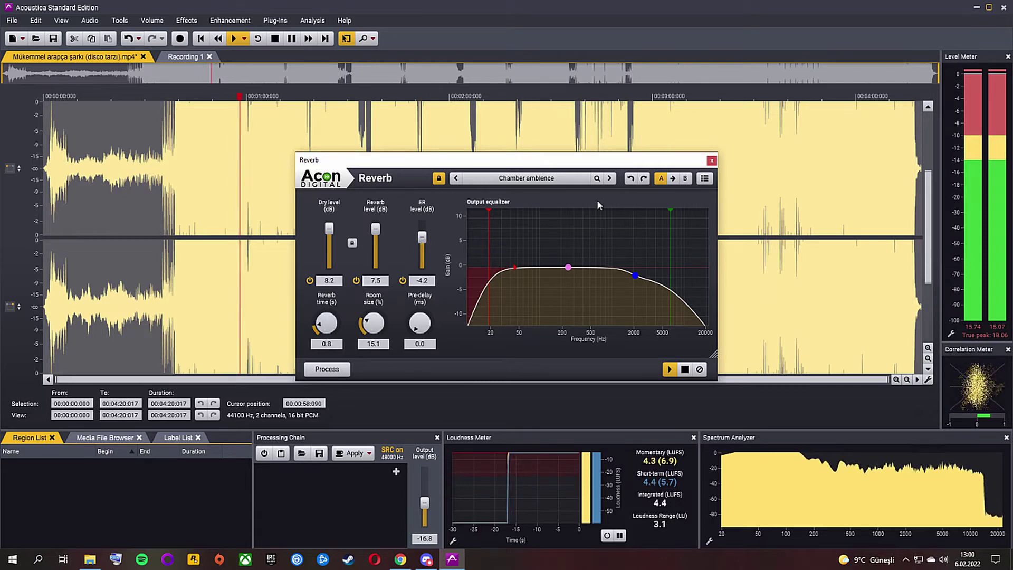
Lower the output level to about -22.9 dB and try the Dark percussion slapback preset with the ER level at -0.8 dB
{"action": "left_click_drag", "start_coordinate": [425, 502], "coordinate": [426, 514]}
{"action": "left_click", "coordinate": [609, 178]}
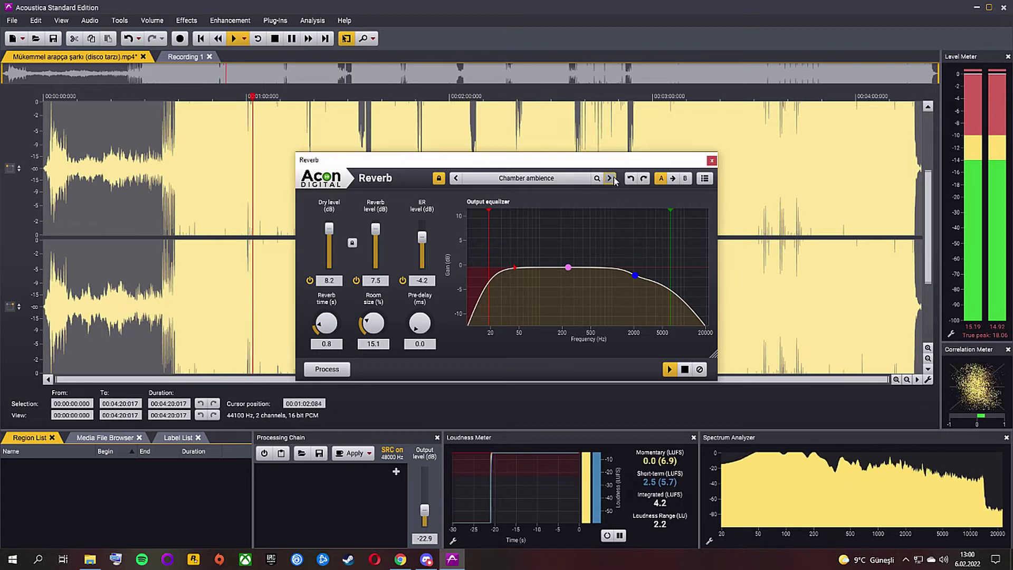
{"action": "left_click_drag", "start_coordinate": [422, 246], "coordinate": [423, 239]}
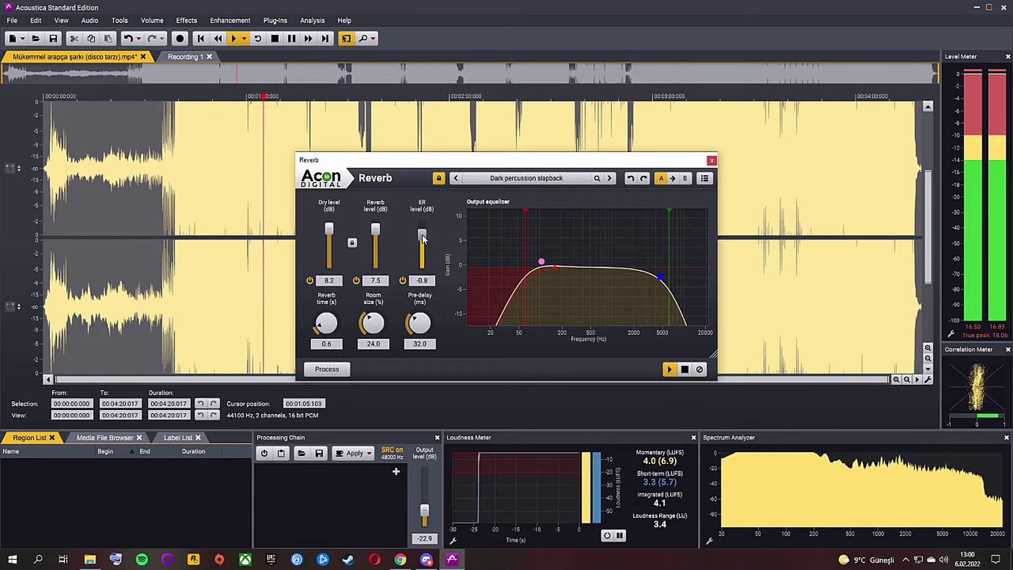
Try the Drum ambience reverb preset with the ER level at 3.7 dB
{"action": "left_click", "coordinate": [609, 178]}
{"action": "left_click", "coordinate": [609, 178]}
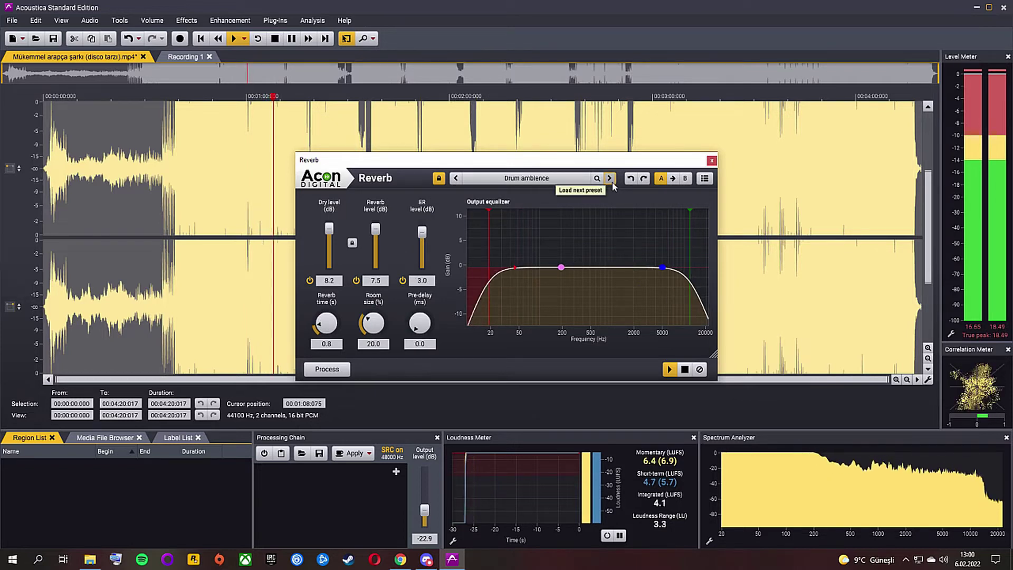
{"action": "left_click_drag", "start_coordinate": [423, 236], "coordinate": [423, 237]}
{"action": "left_click_drag", "start_coordinate": [372, 323], "coordinate": [367, 336]}
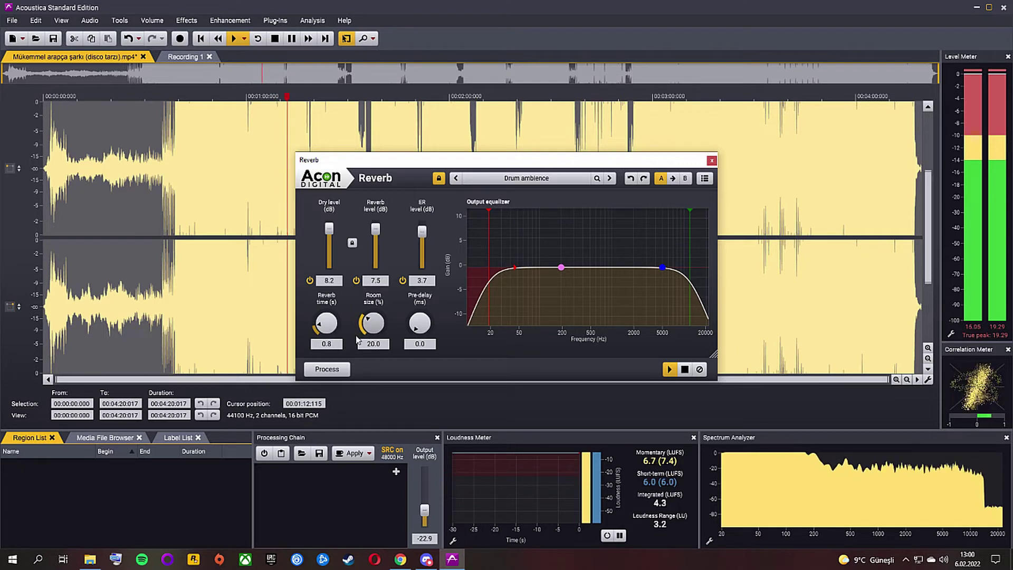
Try the Percussion bounce preset with ER level 8.2 dB, reverb time 0.1 s, and room size and pre-delay at 0.0
{"action": "left_click", "coordinate": [609, 178]}
{"action": "left_click", "coordinate": [609, 178]}
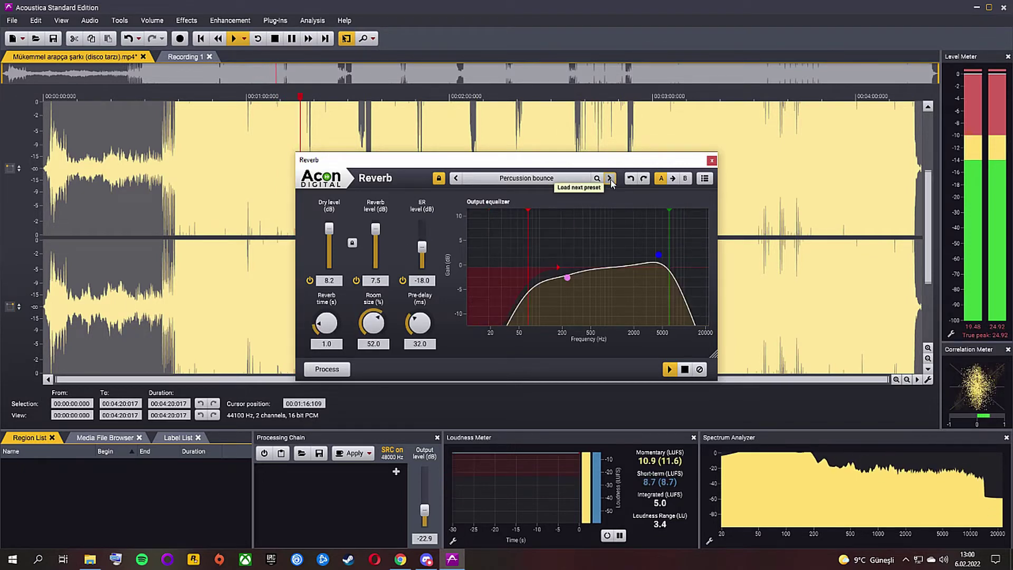
{"action": "left_click_drag", "start_coordinate": [422, 248], "coordinate": [424, 240]}
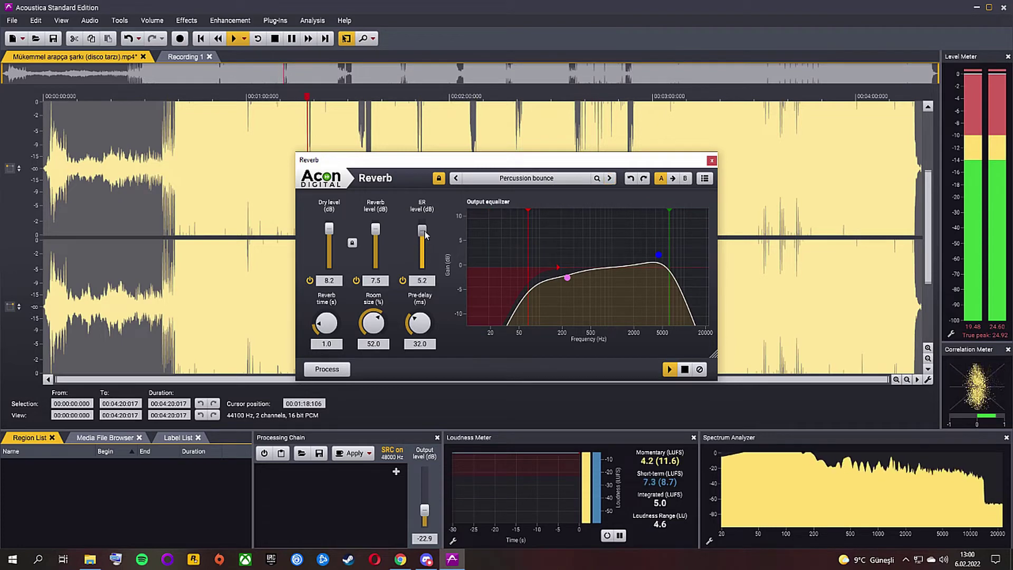
{"action": "left_click_drag", "start_coordinate": [372, 323], "coordinate": [379, 370]}
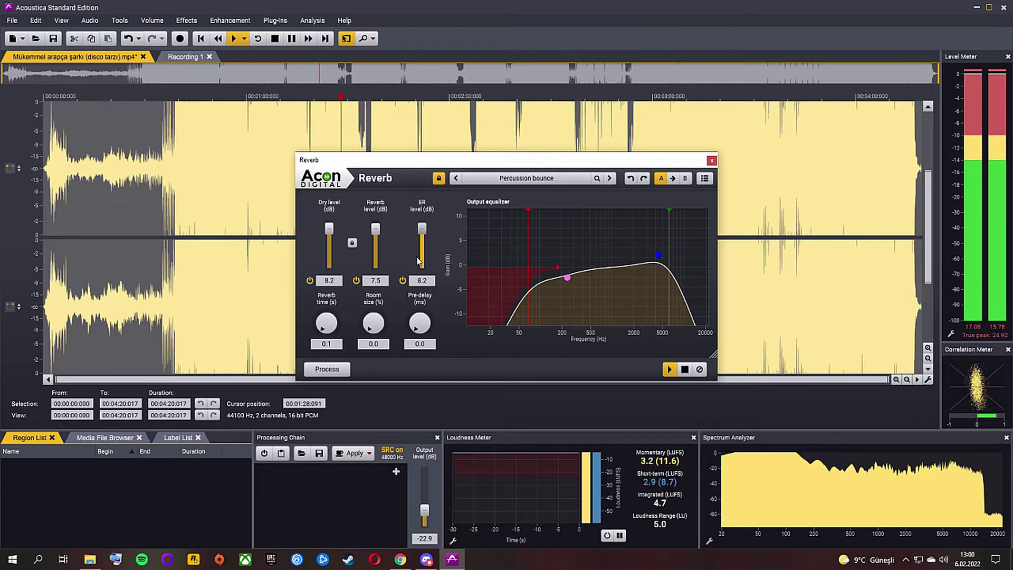
Try the Plate ambience preset with a 3.5 s reverb time and raise the output level to about -16.4 dB
{"action": "left_click", "coordinate": [610, 178]}
{"action": "left_click_drag", "start_coordinate": [326, 323], "coordinate": [350, 414]}
{"action": "left_click_drag", "start_coordinate": [424, 511], "coordinate": [428, 506]}
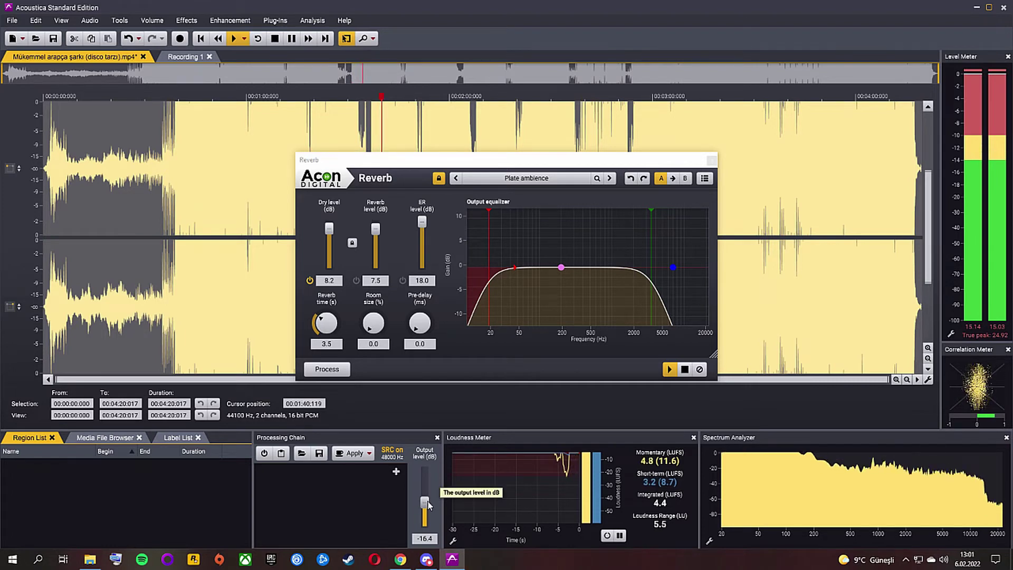
Set room size to 13.3%, pre-delay to 8.5 ms, dry level to 6.0 dB, reverb level to 3.0 dB and ER level to 2.2 dB
{"action": "left_click_drag", "start_coordinate": [374, 323], "coordinate": [375, 321]}
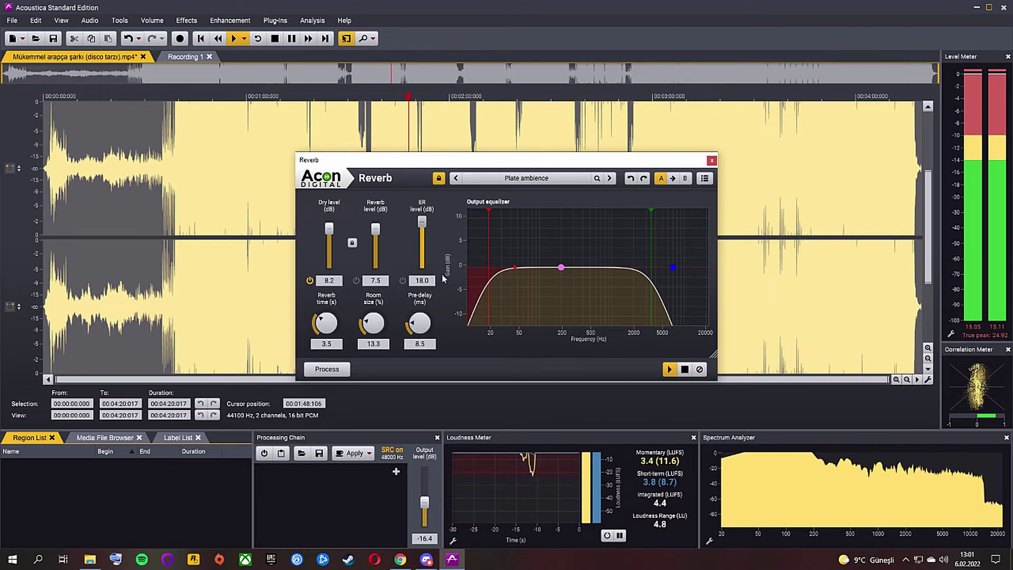
{"action": "left_click_drag", "start_coordinate": [422, 223], "coordinate": [426, 232]}
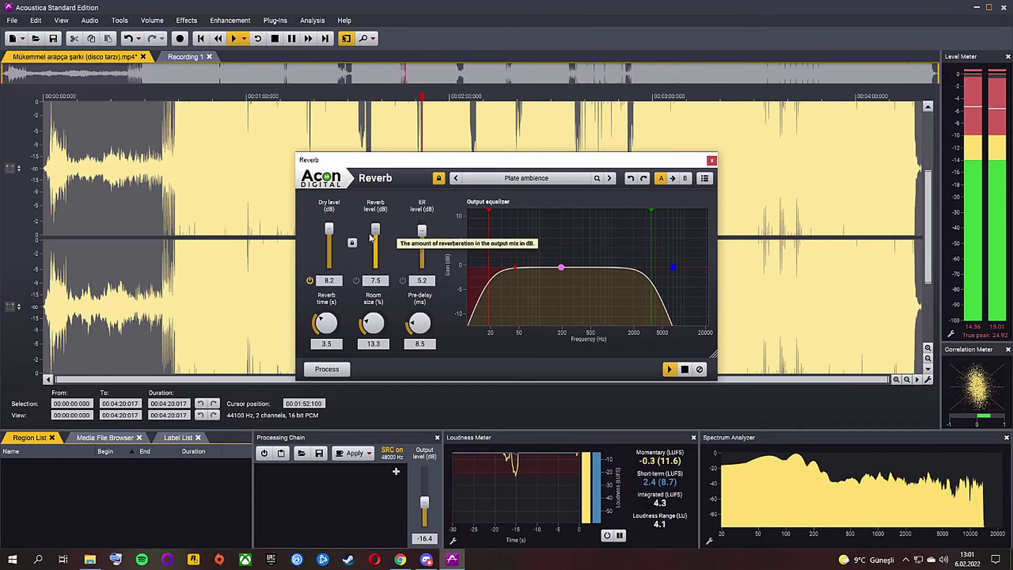
{"action": "scroll", "coordinate": [377, 231], "scroll_direction": "up", "scroll_amount": 3}
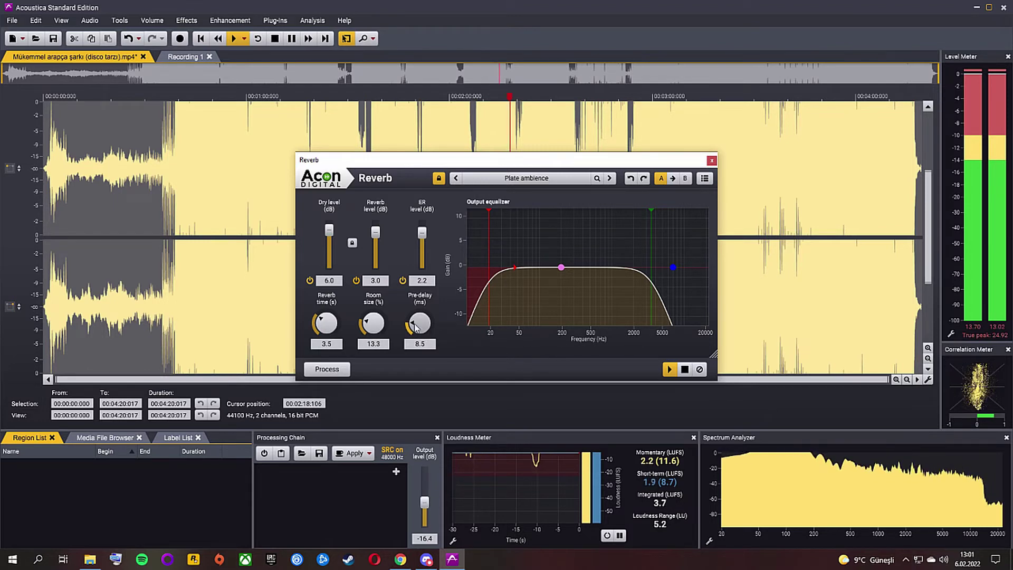
Load the Sharp drum preset and set reverb level 6.7 dB, ER level 4.5 dB, reverb time 0.1 s, room size 13.9% and pre-delay 18.1 ms
{"action": "left_click", "coordinate": [614, 179]}
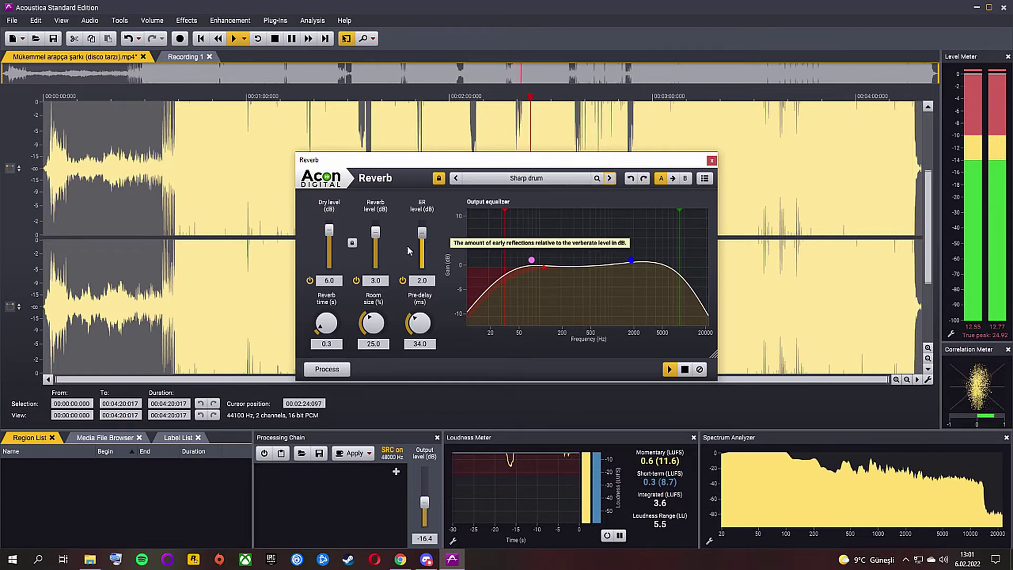
{"action": "scroll", "coordinate": [327, 316], "scroll_direction": "up", "scroll_amount": 5}
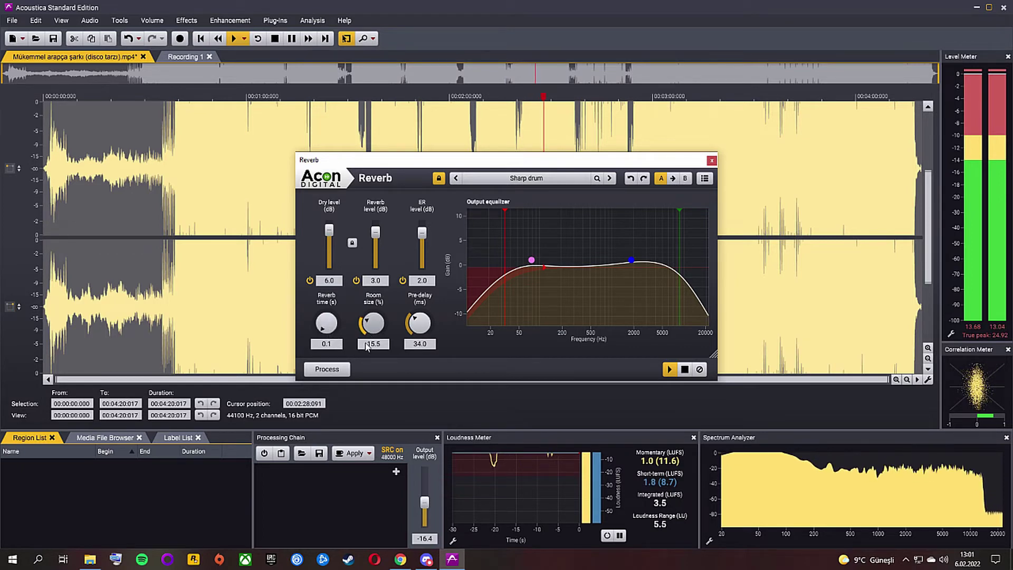
{"action": "scroll", "coordinate": [416, 325], "scroll_direction": "up", "scroll_amount": 1}
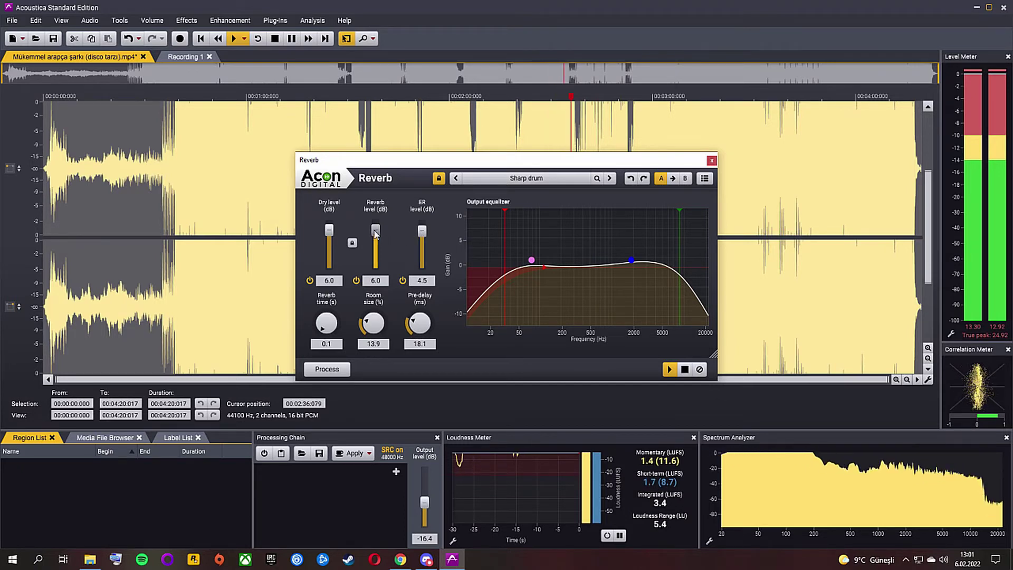
{"action": "left_click_drag", "start_coordinate": [375, 234], "coordinate": [376, 232]}
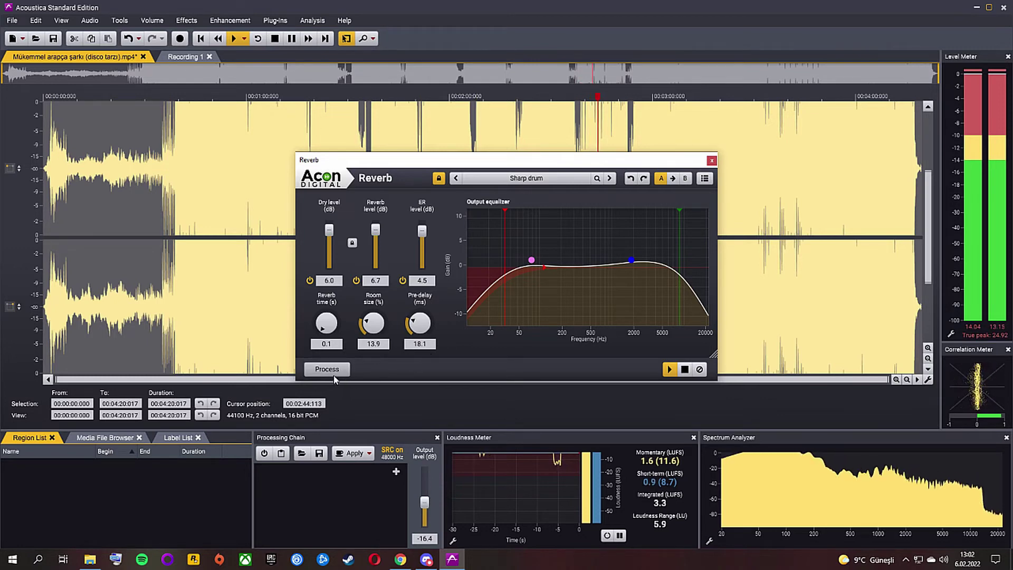
Raise the output level to about -10.7 dB and process the reverb on the song
{"action": "left_click_drag", "start_coordinate": [427, 506], "coordinate": [424, 497]}
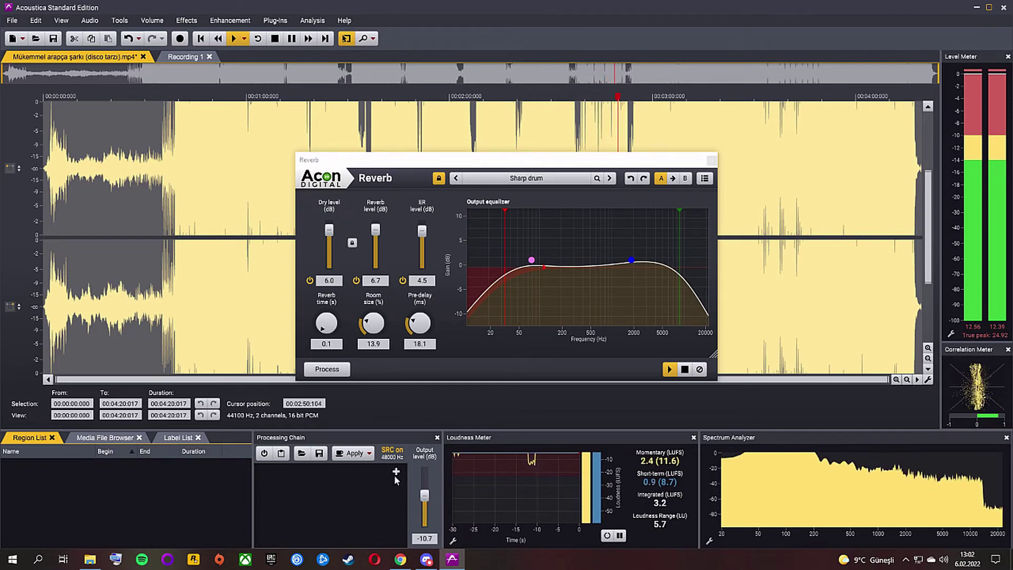
{"action": "left_click", "coordinate": [325, 369]}
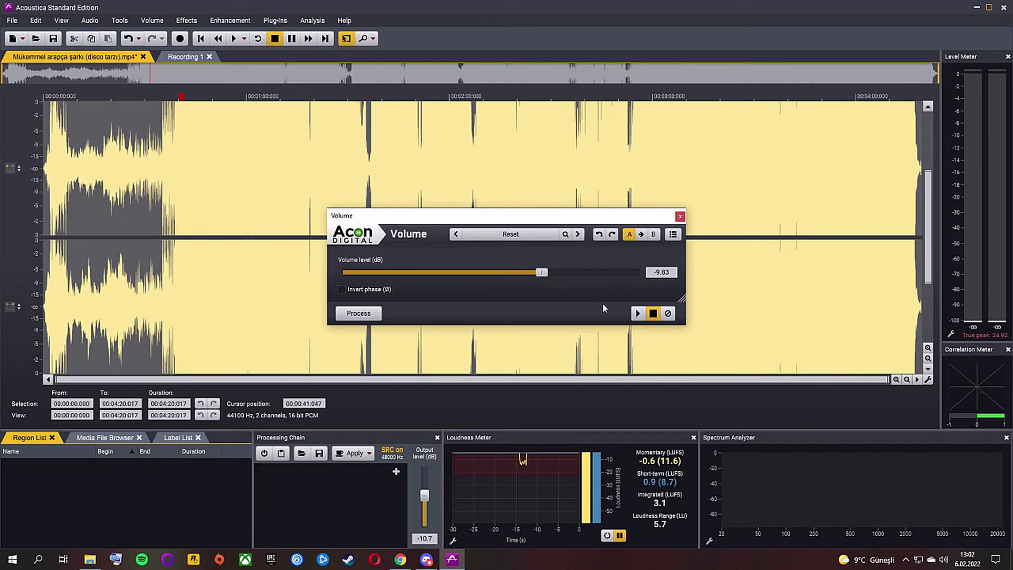
Preview the Volume effect at -9.83 dB and raise the output level to about -2.8 dB
{"action": "left_click", "coordinate": [638, 313]}
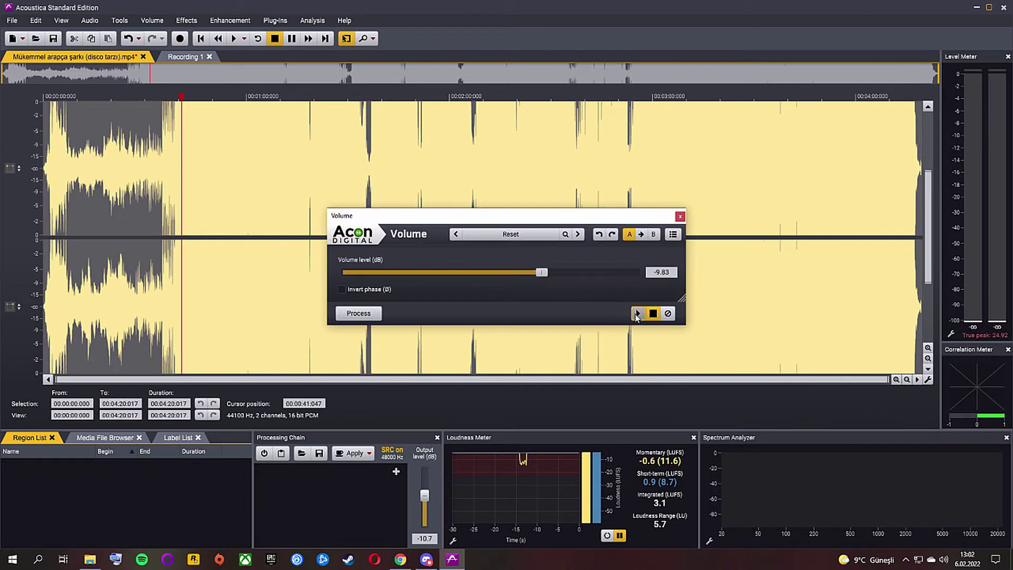
{"action": "left_click_drag", "start_coordinate": [425, 495], "coordinate": [426, 489]}
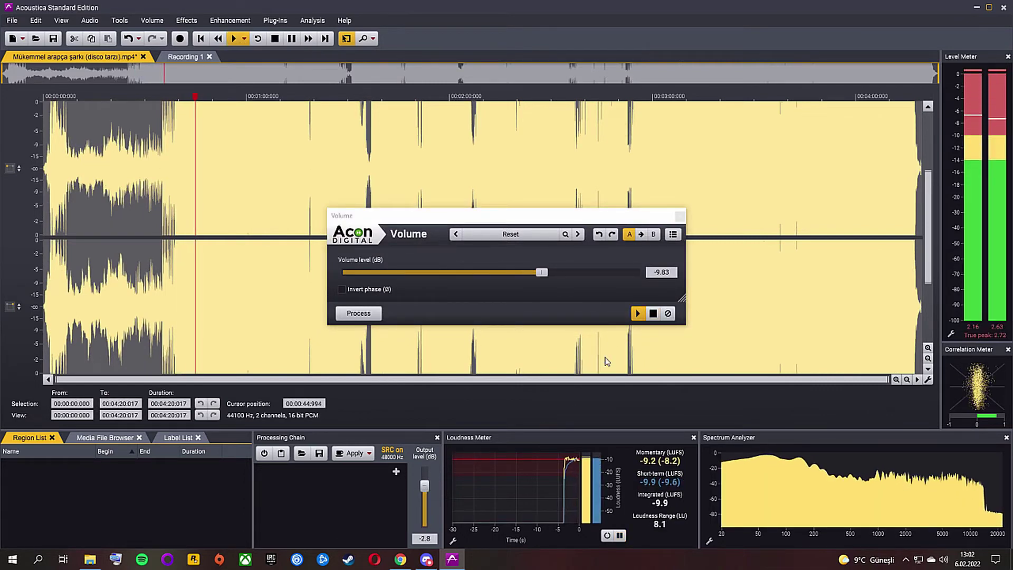
Set the Volume effect's level to -12.80 dB, process it on the song and play the result
{"action": "left_click_drag", "start_coordinate": [542, 272], "coordinate": [535, 272]}
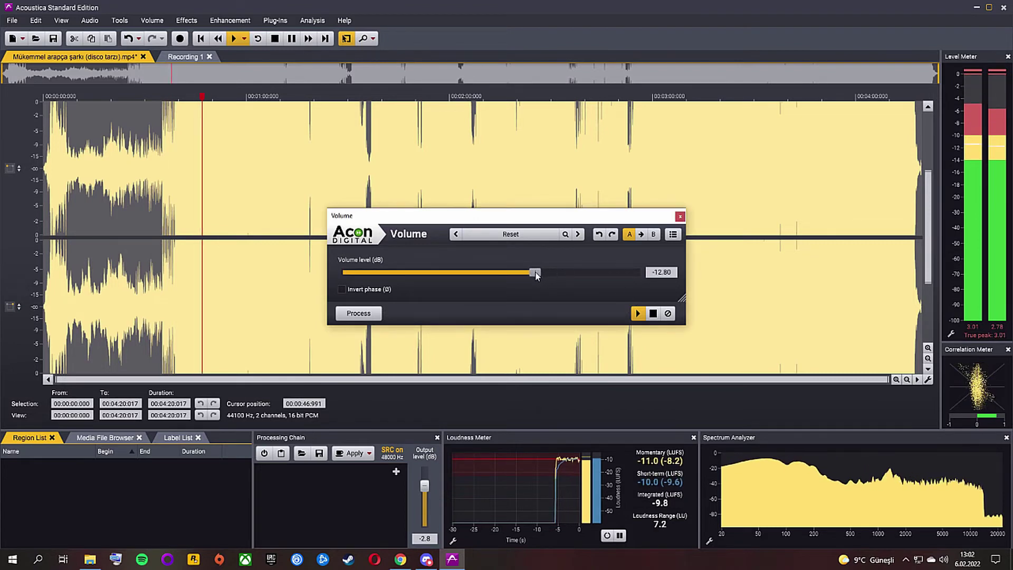
{"action": "left_click", "coordinate": [370, 313]}
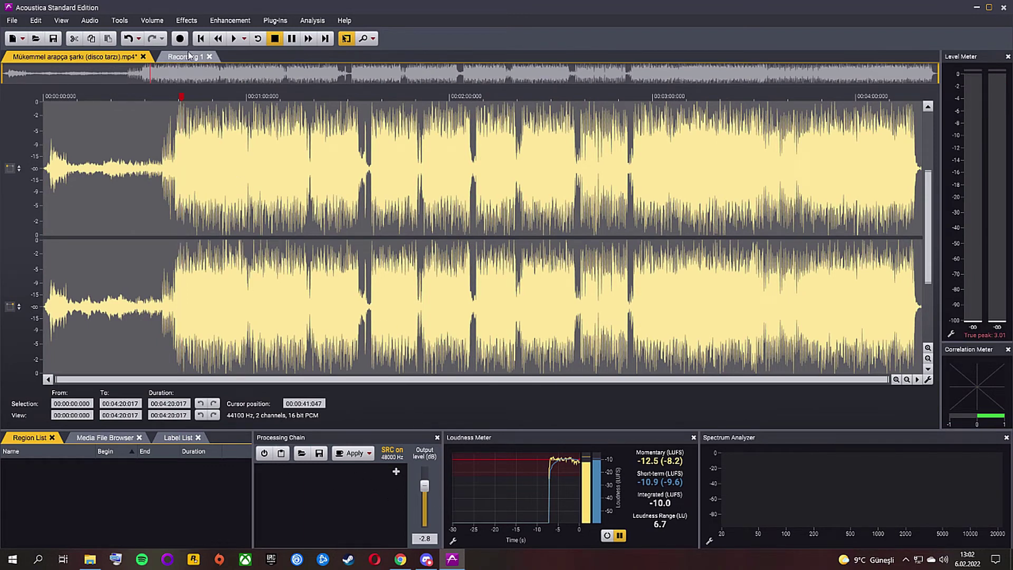
{"action": "left_click", "coordinate": [234, 38]}
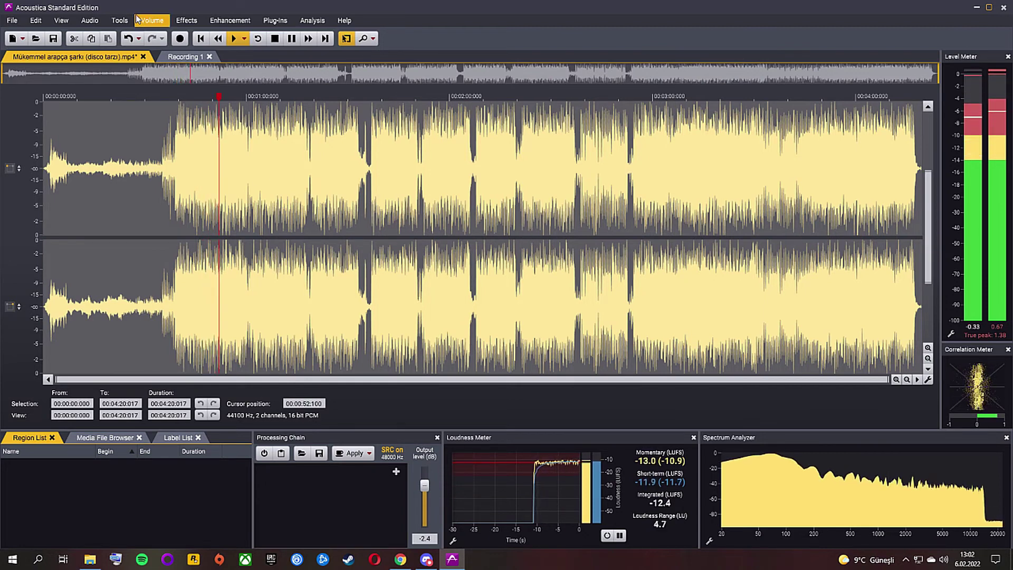
Preview Equalize on the song with the first band at 675.3 Hz, 4.0 dB gain and 10.0 dB/oct slope
{"action": "left_click", "coordinate": [120, 20]}
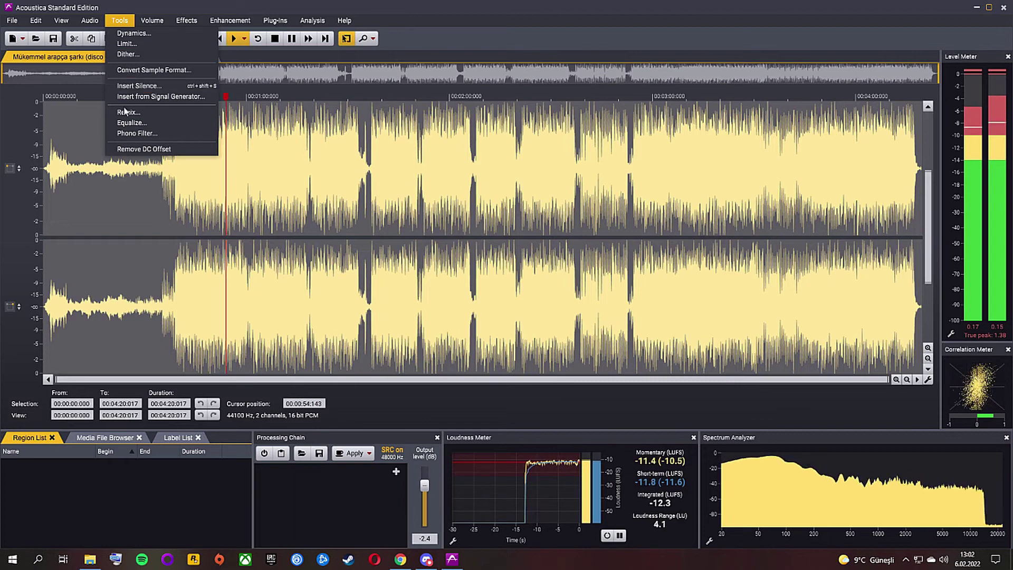
{"action": "left_click", "coordinate": [132, 123]}
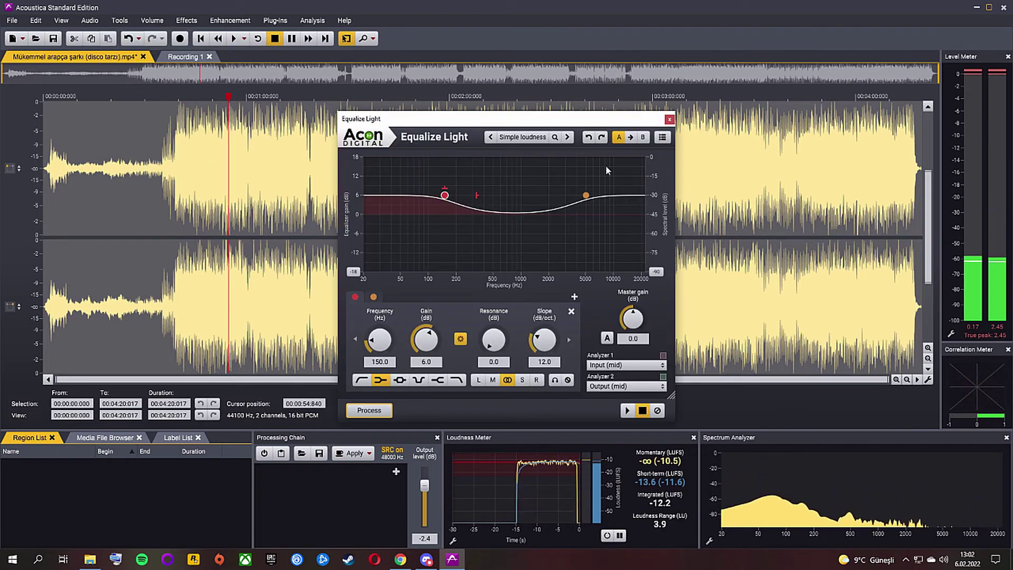
{"action": "key", "text": "space"}
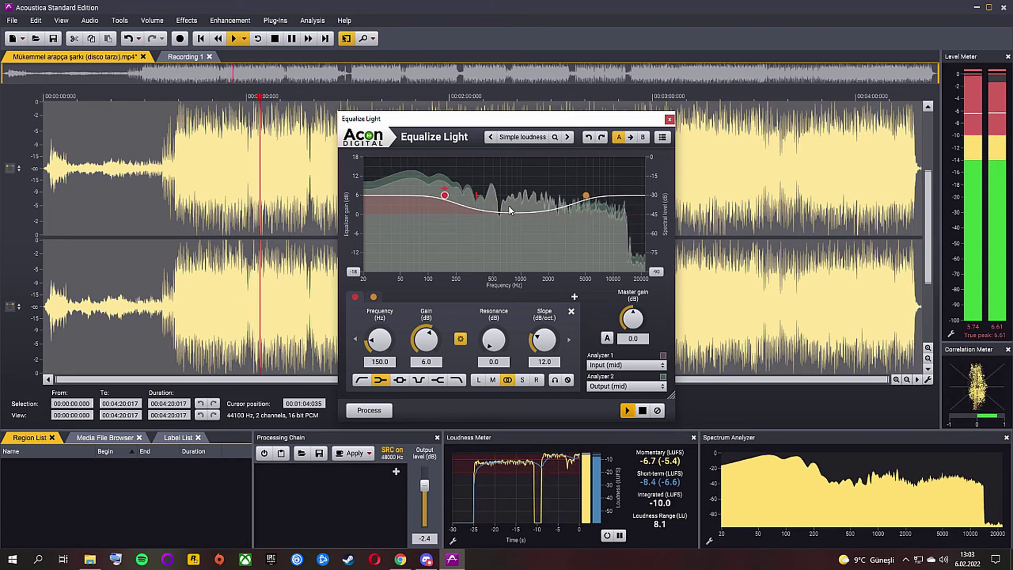
{"action": "left_click_drag", "start_coordinate": [428, 360], "coordinate": [471, 346]}
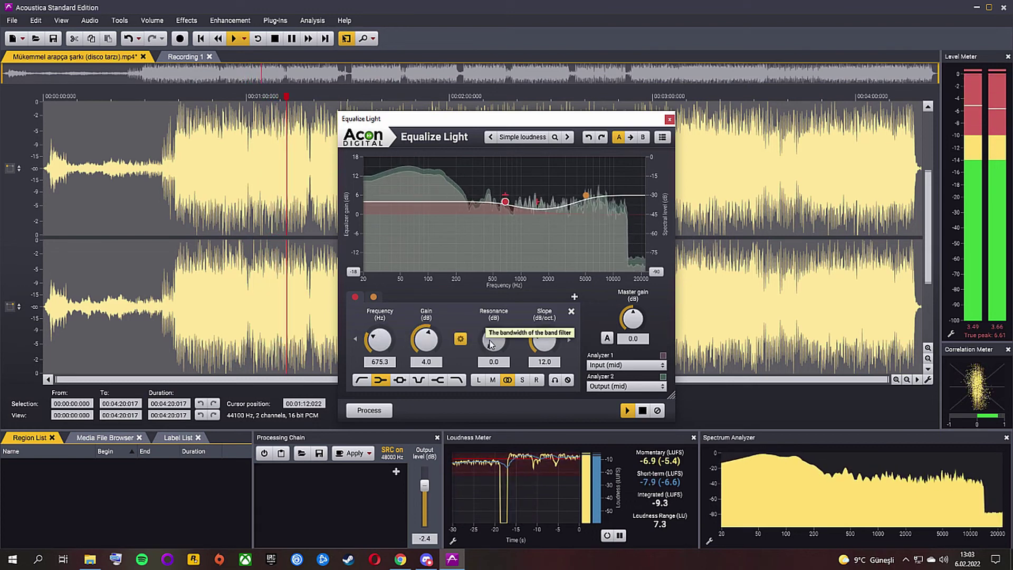
{"action": "mouse_move", "coordinate": [540, 342]}
{"action": "left_mouse_down"}
{"action": "mouse_move", "coordinate": [537, 334]}
{"action": "mouse_move", "coordinate": [539, 349]}
{"action": "left_mouse_up"}
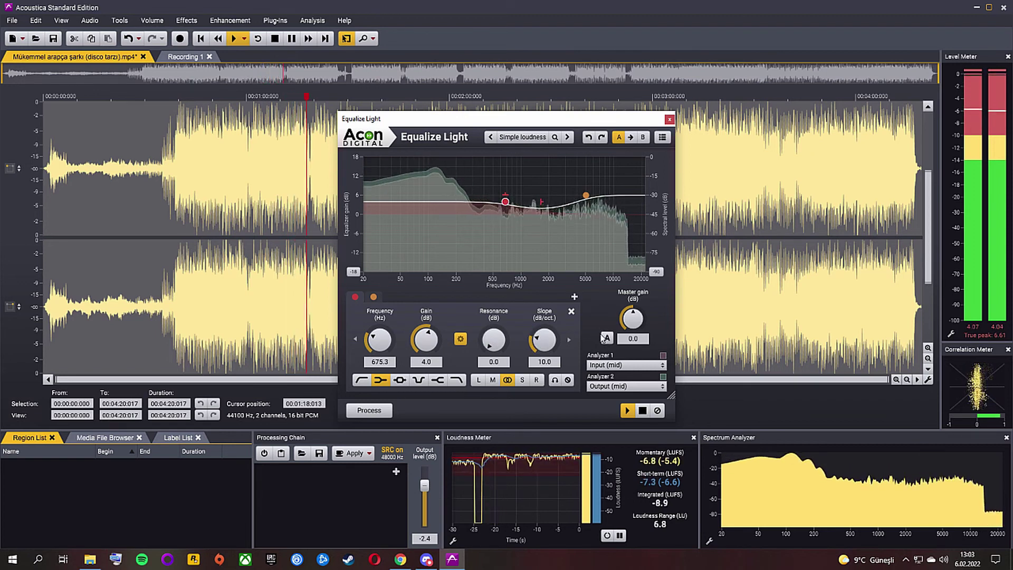
Lower the output level to about -5.9 dB and set the first equalizer band's gain to 0.0 dB
{"action": "left_click_drag", "start_coordinate": [427, 490], "coordinate": [428, 495]}
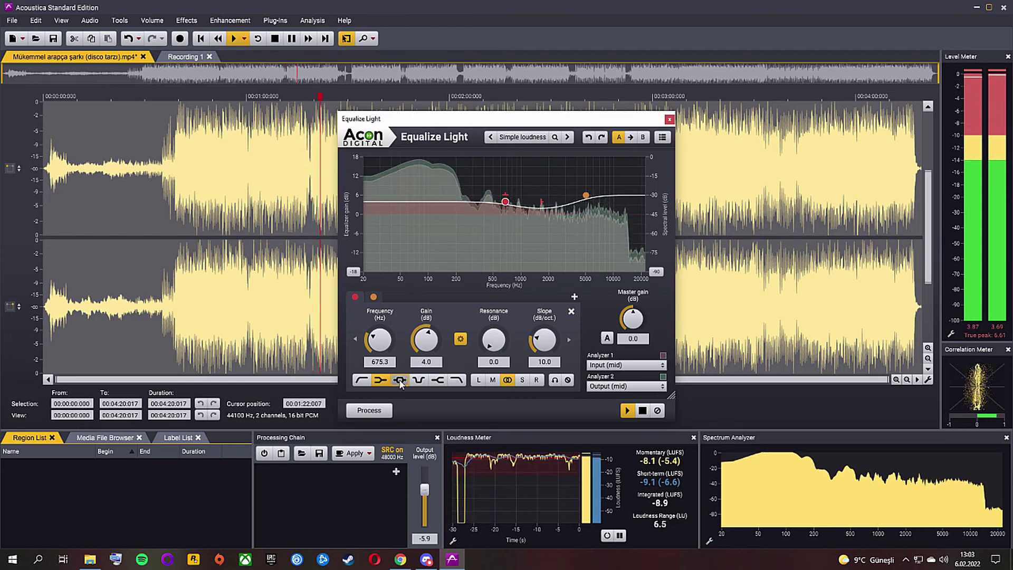
{"action": "left_click", "coordinate": [422, 370]}
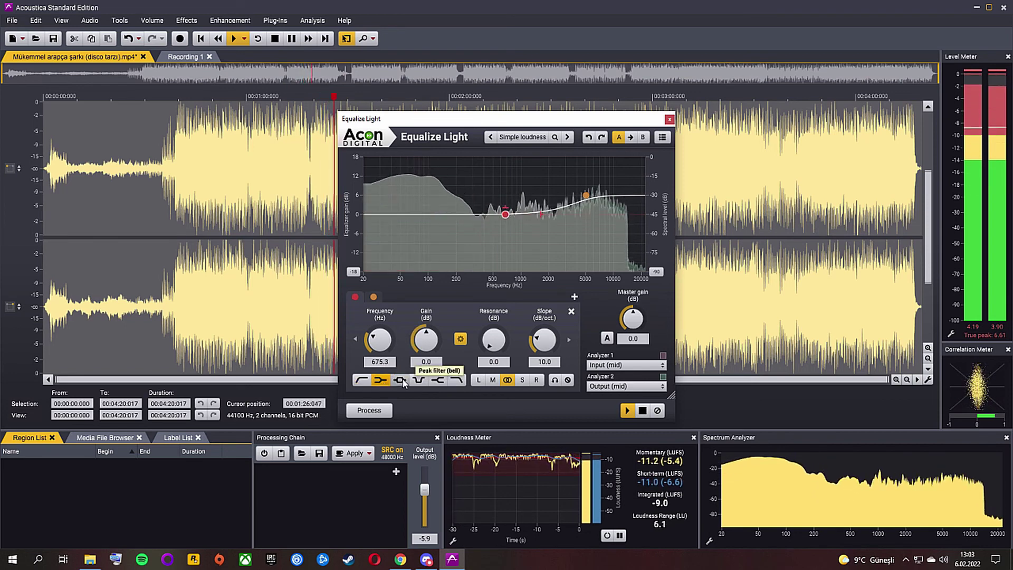
Try the notch and low-pass filters and side-channel processing on the first band, returning it to low shelf on both channels
{"action": "left_click", "coordinate": [418, 380]}
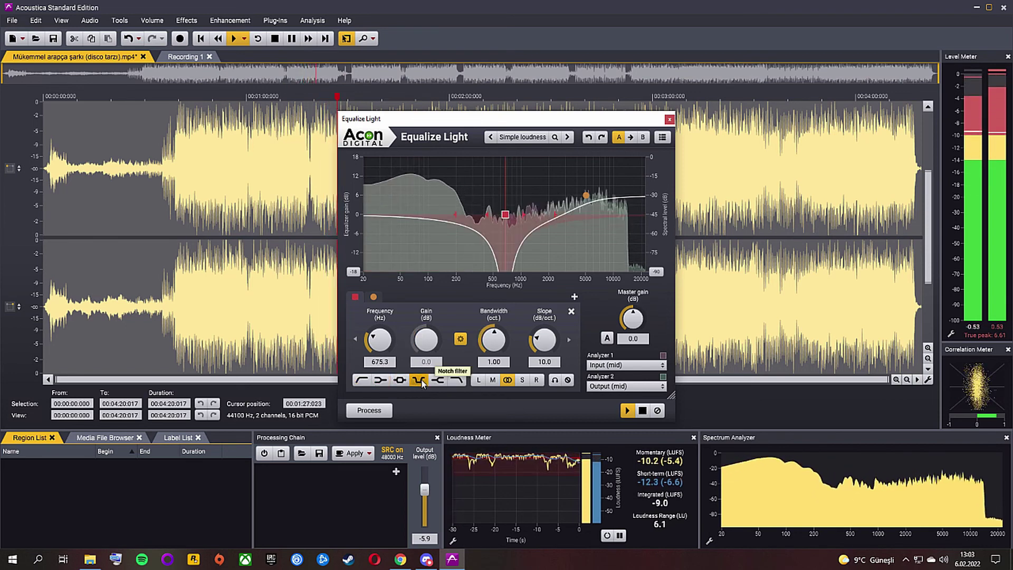
{"action": "left_click", "coordinate": [457, 380]}
{"action": "left_click", "coordinate": [381, 380]}
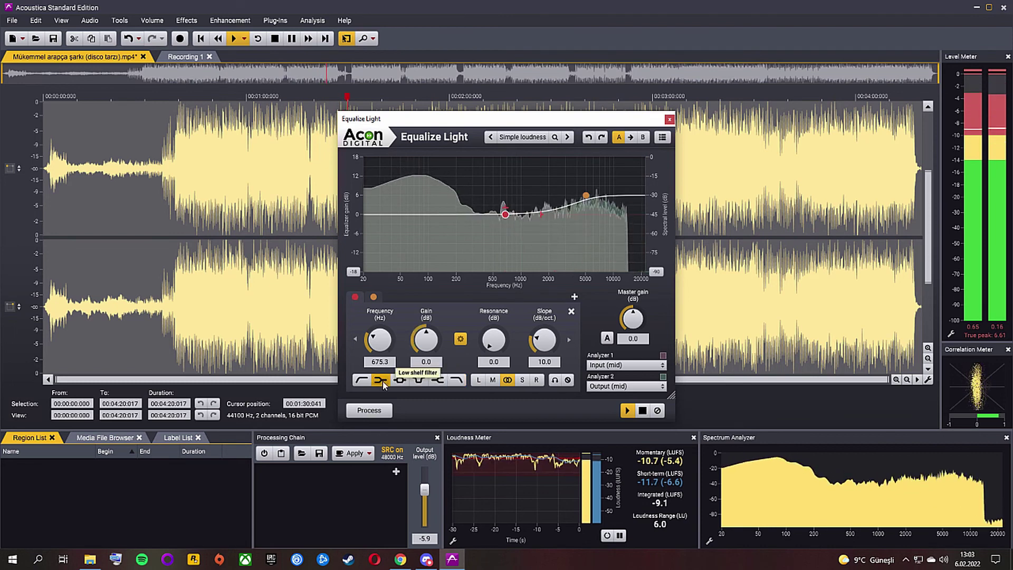
{"action": "left_click", "coordinate": [523, 380]}
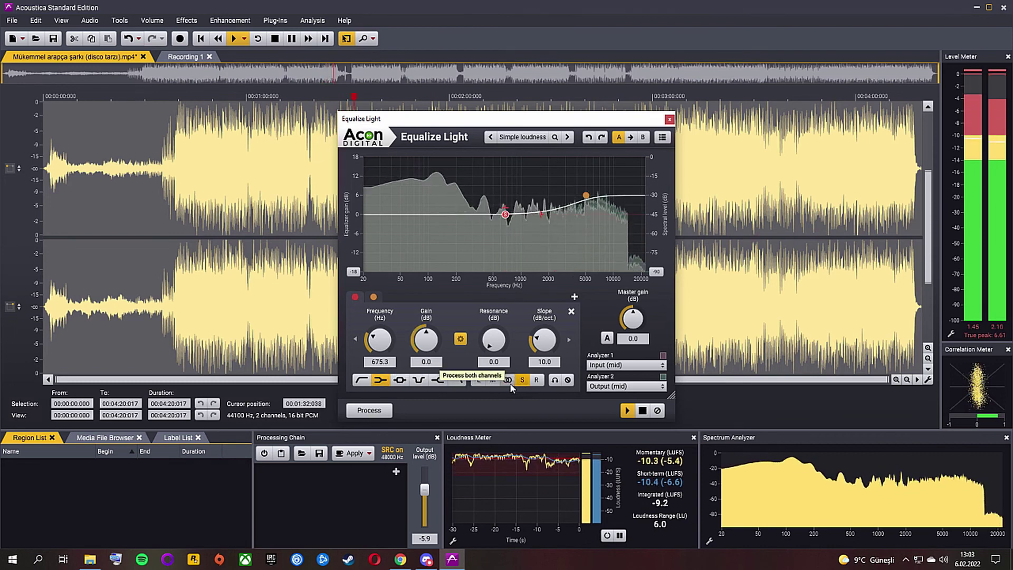
{"action": "left_click", "coordinate": [509, 382]}
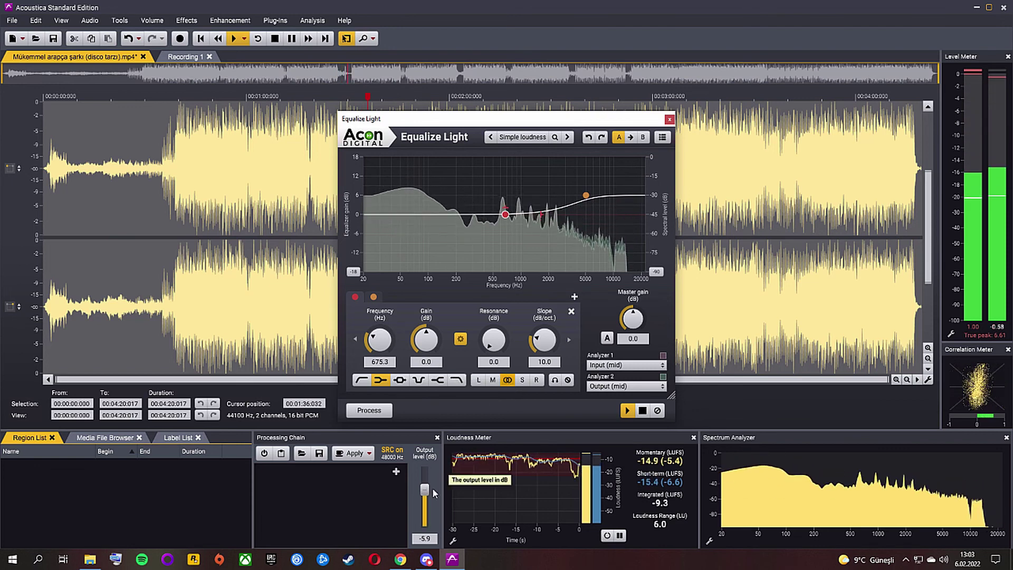
Raise the output level to about -2.4 dB while previewing the equalizer
{"action": "left_click_drag", "start_coordinate": [425, 490], "coordinate": [425, 485]}
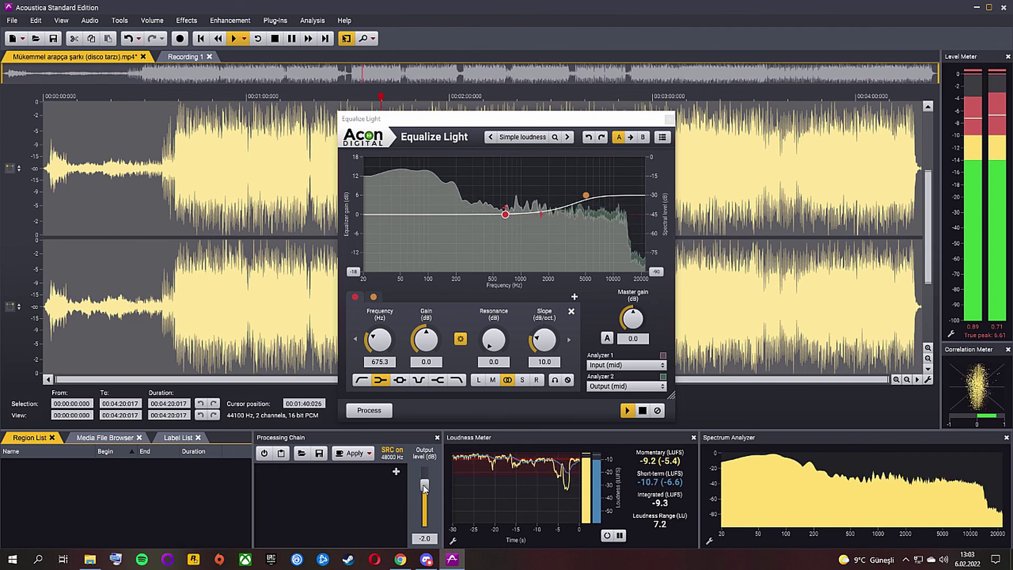
{"action": "left_click_drag", "start_coordinate": [424, 489], "coordinate": [427, 489]}
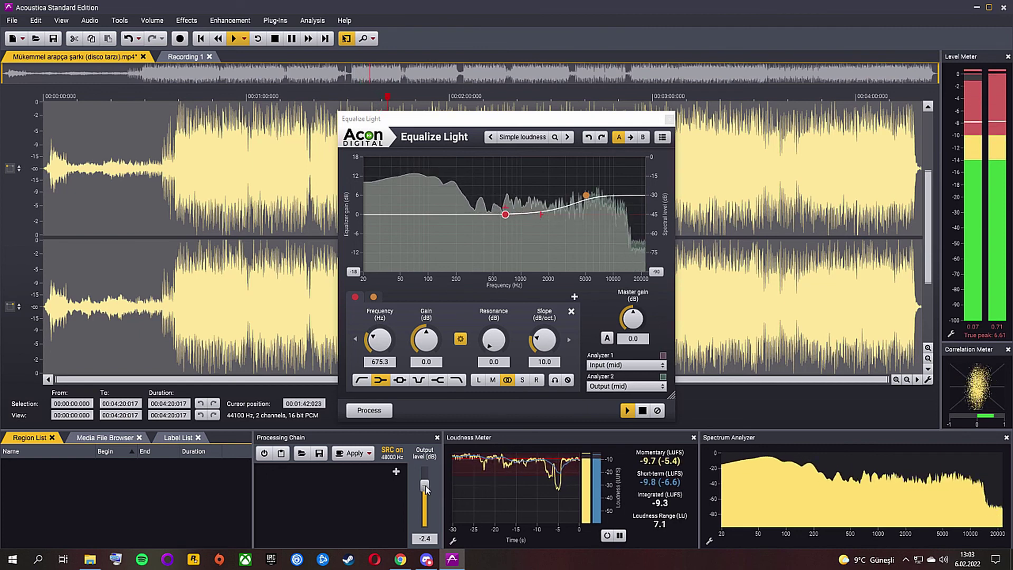